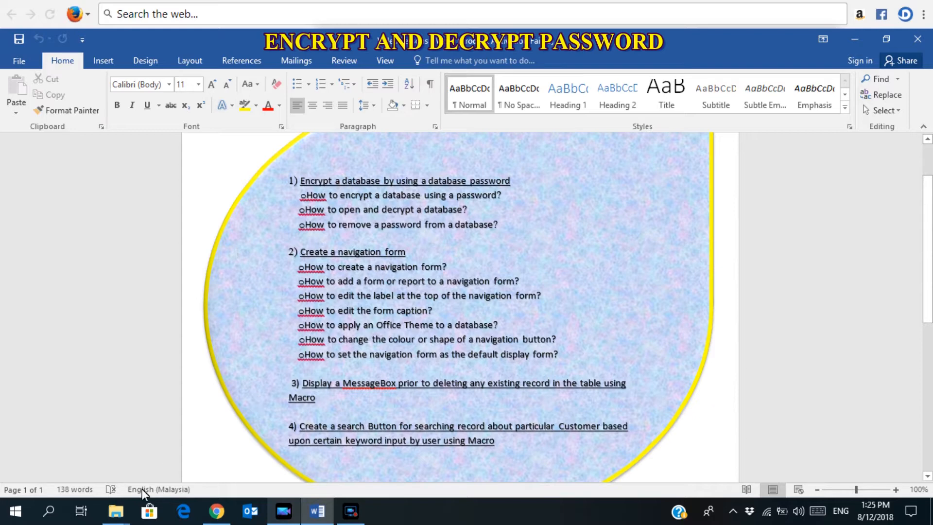
# Open ACCESS DATABASE ASSIGNMENT PHASE 64 (LATEST) from the ACCESS VIDEO folder window.
pyautogui.moveTo(125, 511)
pyautogui.click(177, 462)
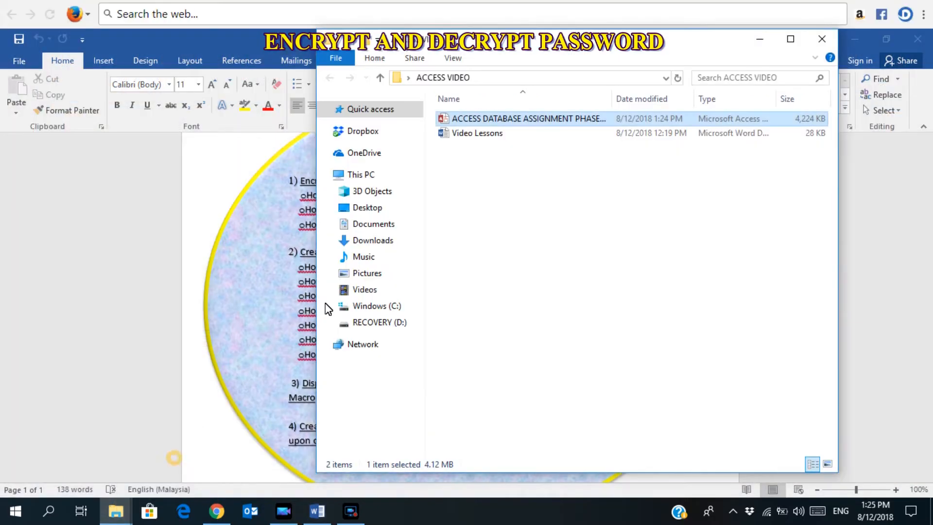
pyautogui.doubleClick(533, 123)
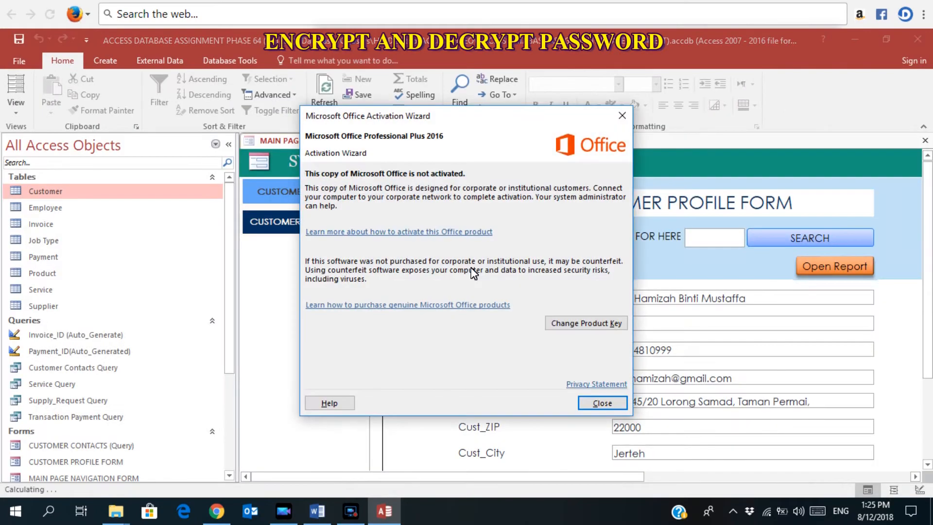
# Dismiss the Office activation notice and close the current database.
pyautogui.press('Escape')
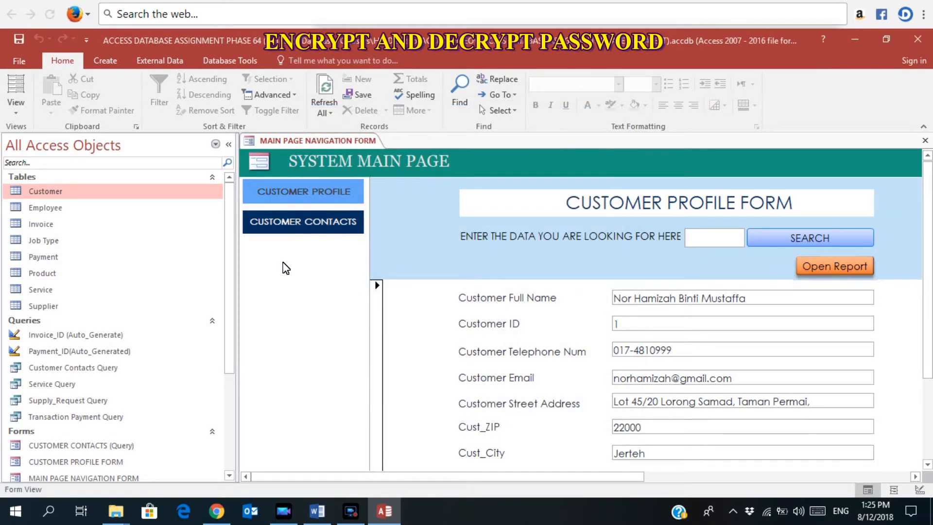
pyautogui.click(19, 61)
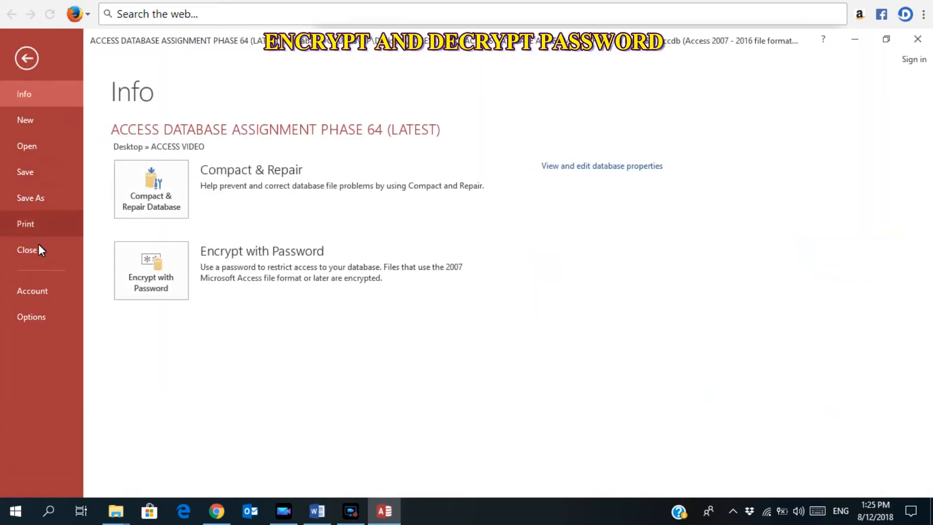
pyautogui.click(34, 250)
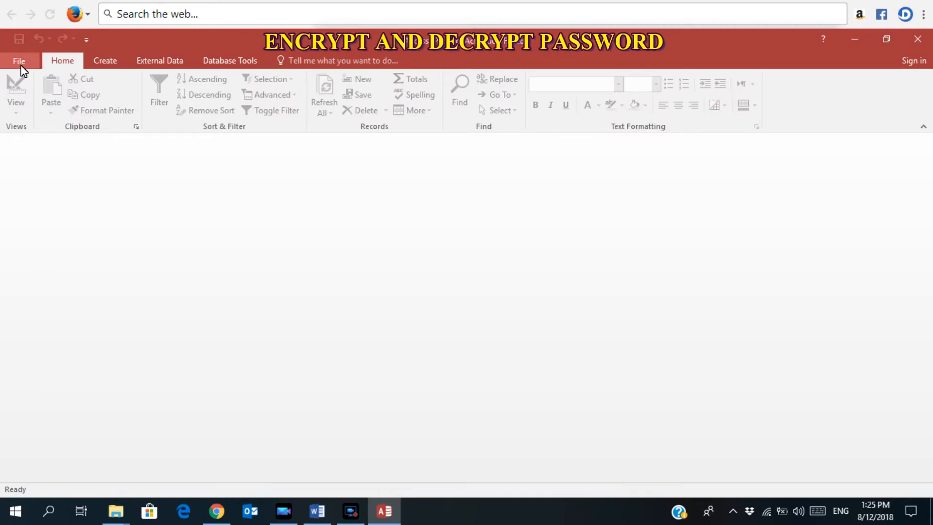
# Reopen PHASE 64 (LATEST) from Desktop\ACCESS VIDEO using Open Exclusive.
pyautogui.click(20, 67)
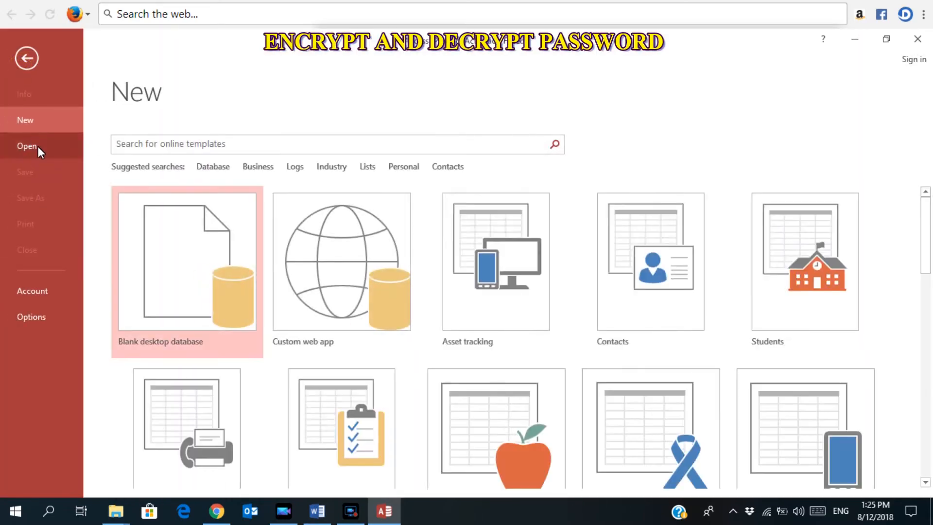
pyautogui.click(27, 145)
pyautogui.click(140, 284)
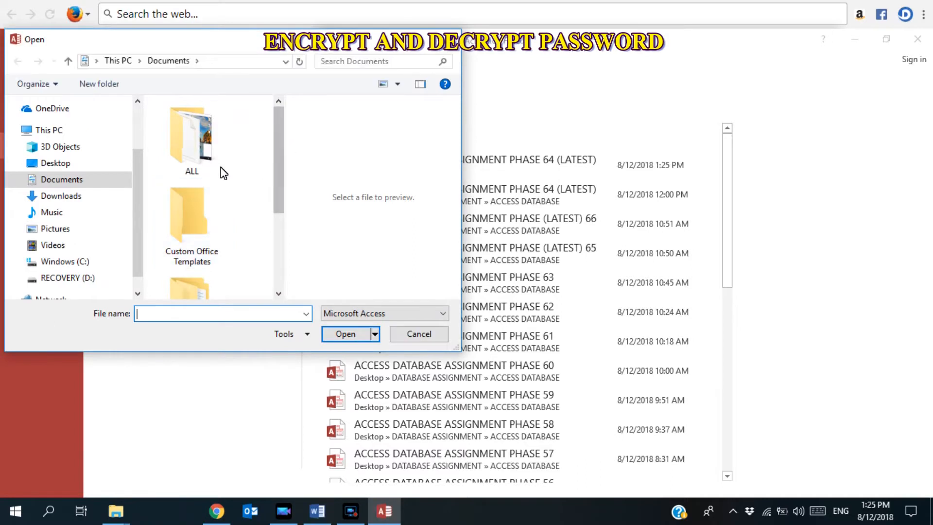
pyautogui.click(52, 163)
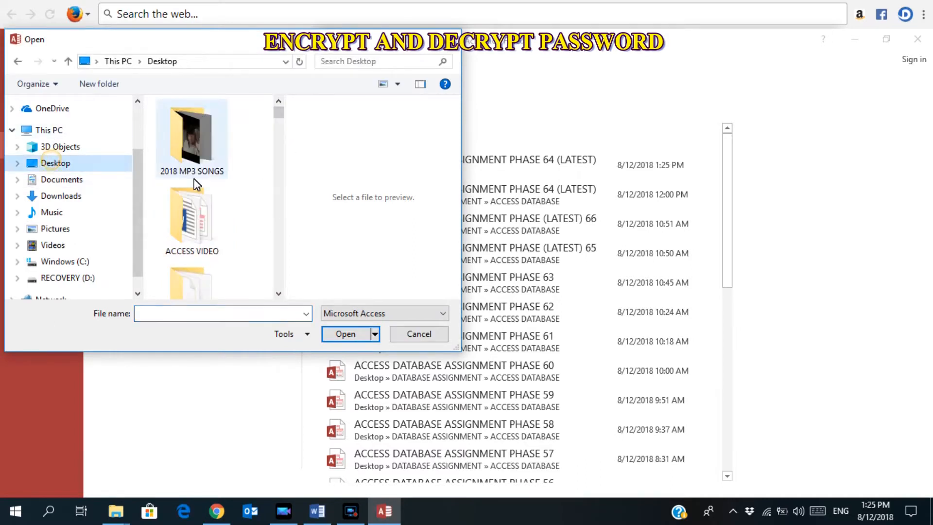
pyautogui.doubleClick(194, 221)
pyautogui.click(229, 125)
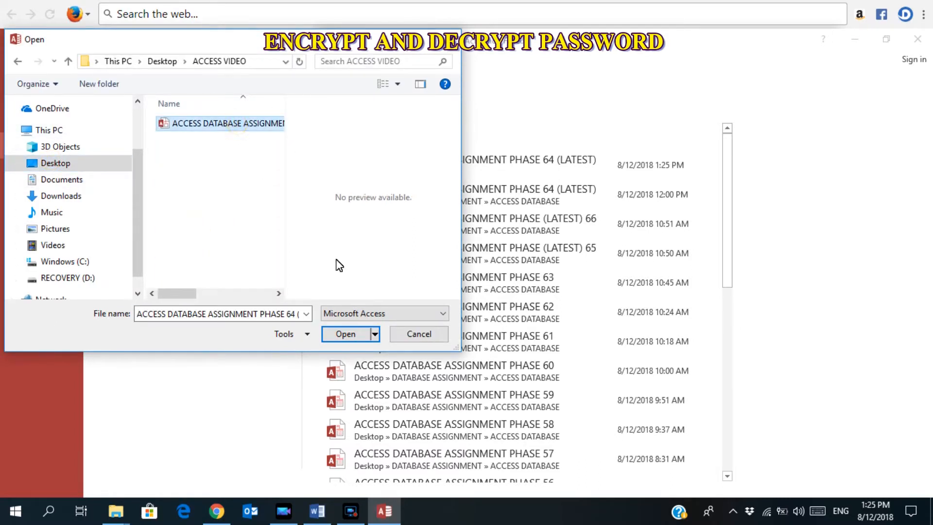
pyautogui.click(375, 335)
pyautogui.click(367, 383)
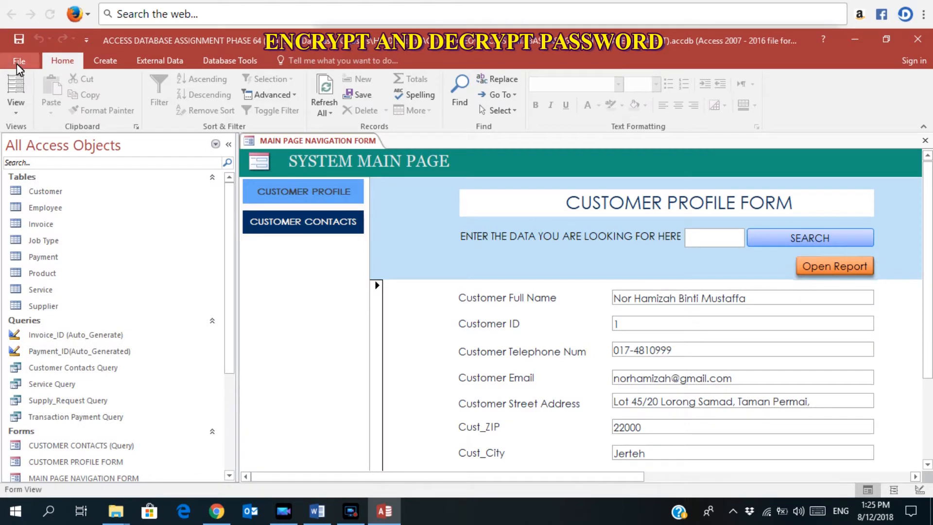
# Encrypt the database with a verified password and accept the row-level locking warning.
pyautogui.click(15, 60)
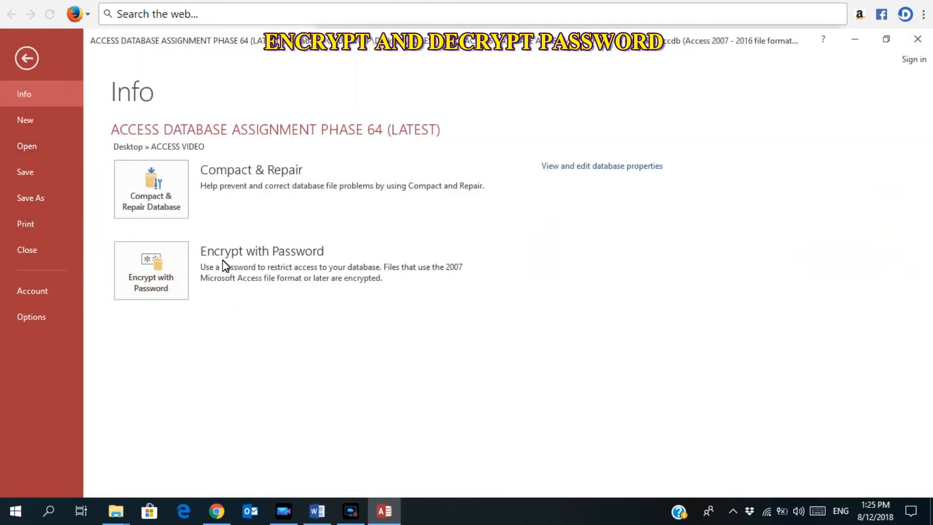
pyautogui.click(158, 280)
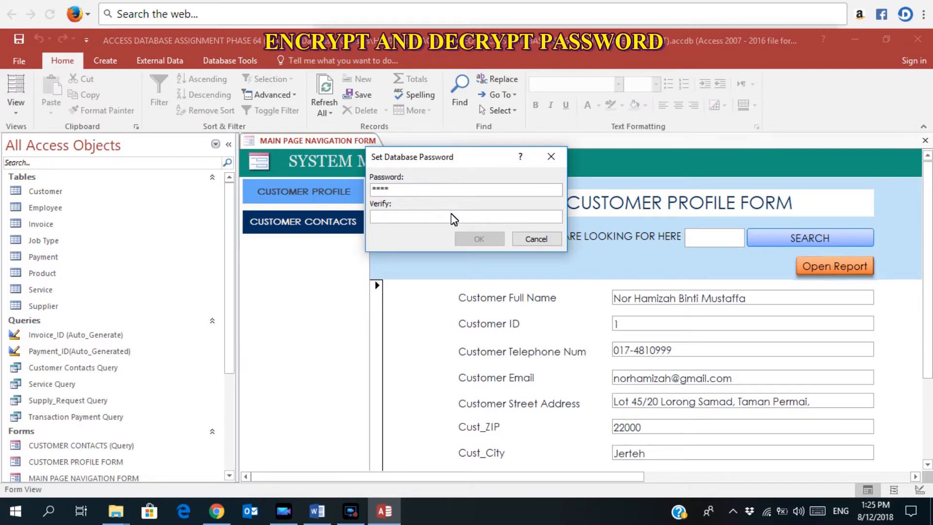
pyautogui.click(443, 219)
pyautogui.write('***')
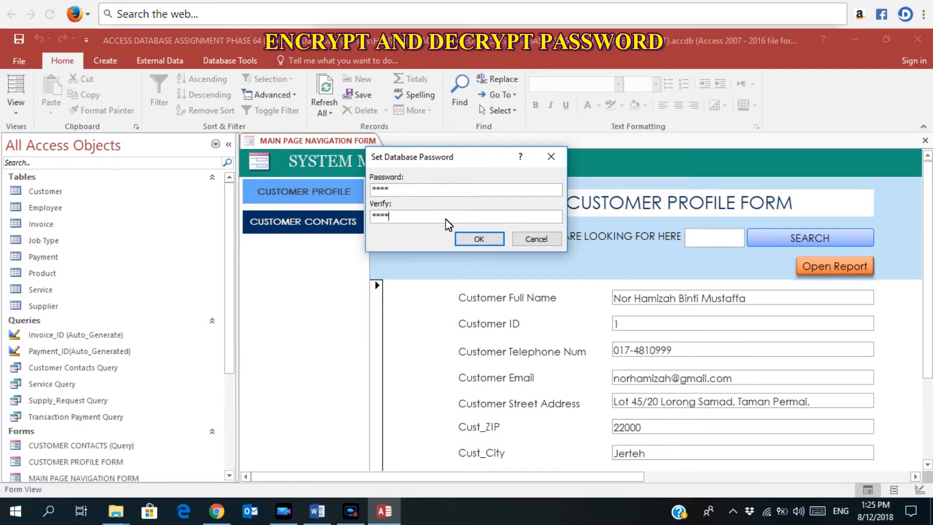
pyautogui.click(479, 239)
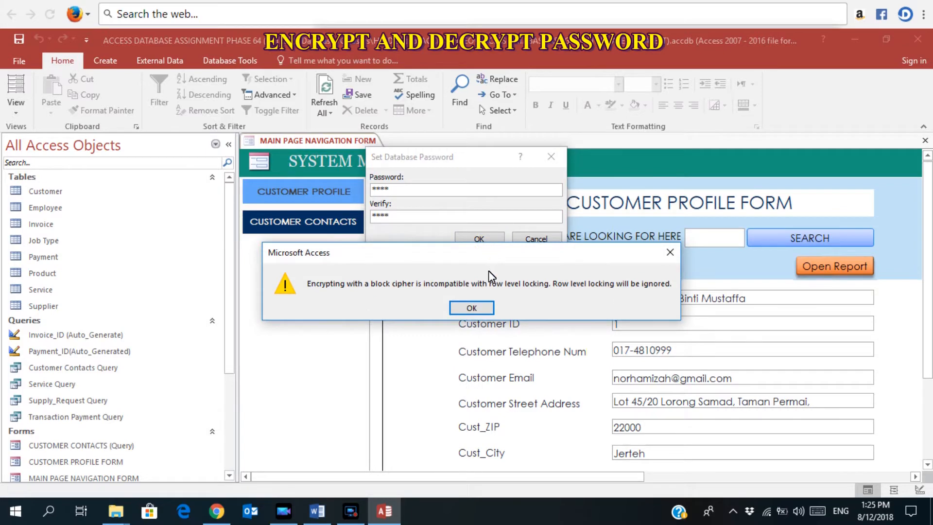
pyautogui.click(471, 308)
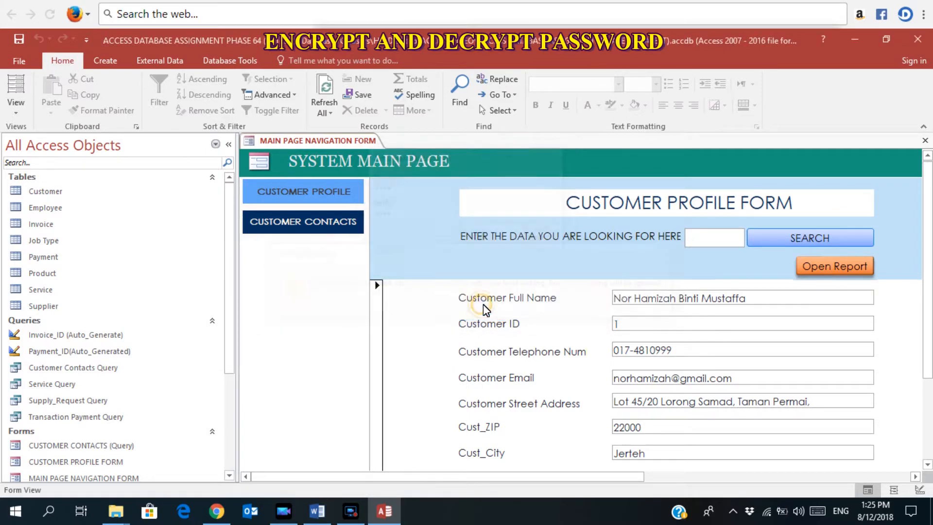
# Close the encrypted database, then reopen PHASE 64 (LATEST) from Recent by entering its password.
pyautogui.click(24, 59)
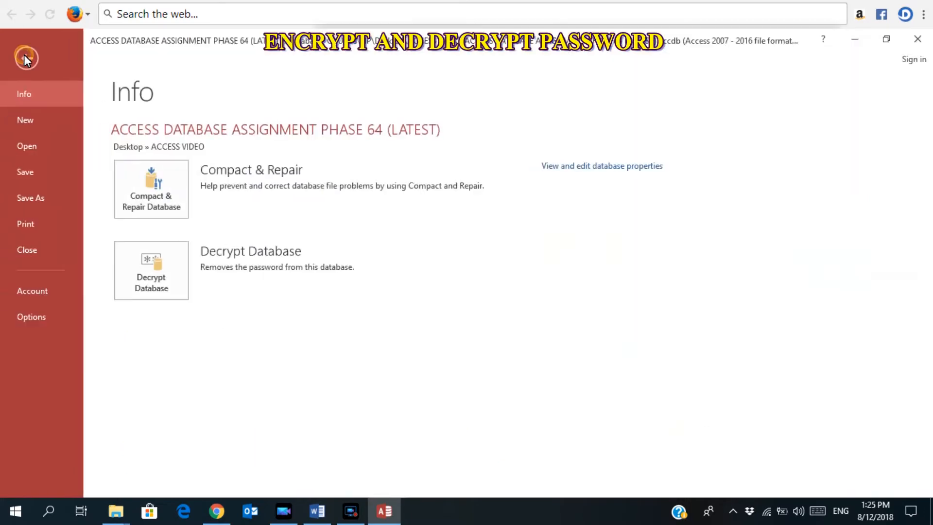
pyautogui.click(41, 246)
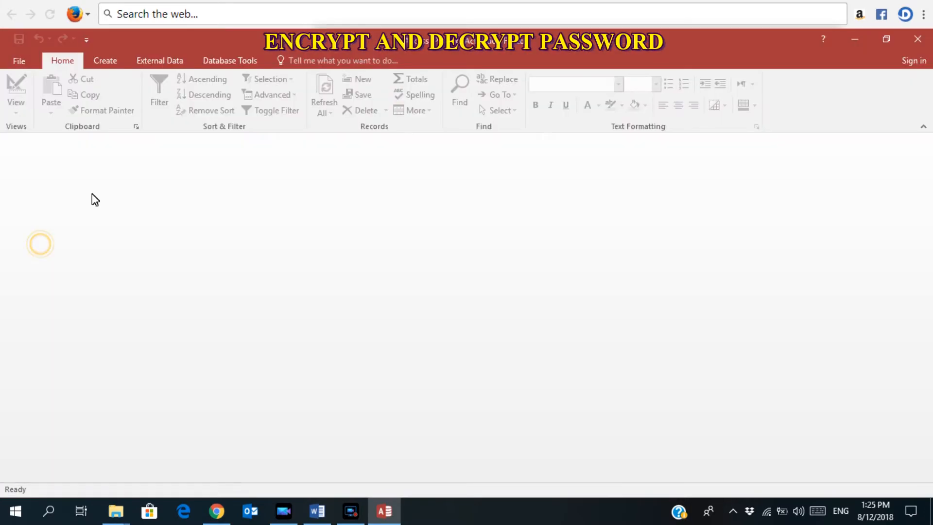
pyautogui.click(16, 55)
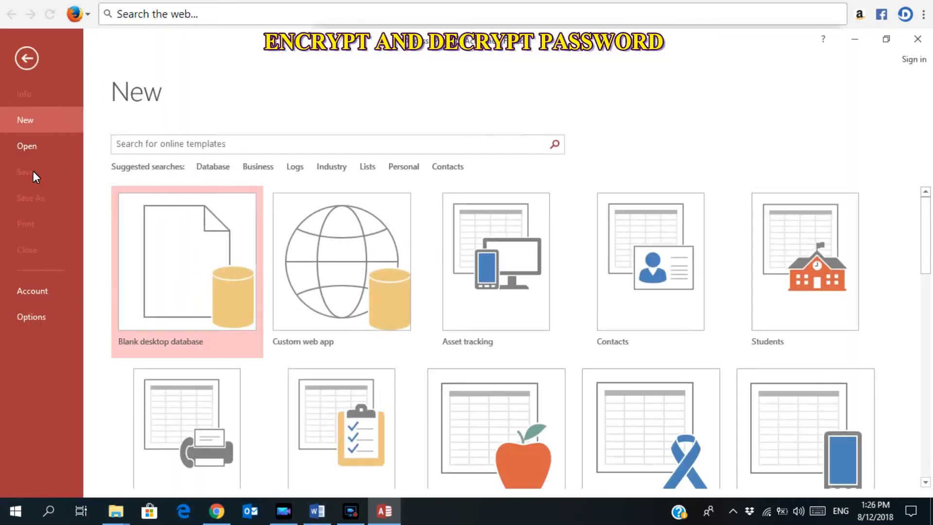
pyautogui.click(28, 145)
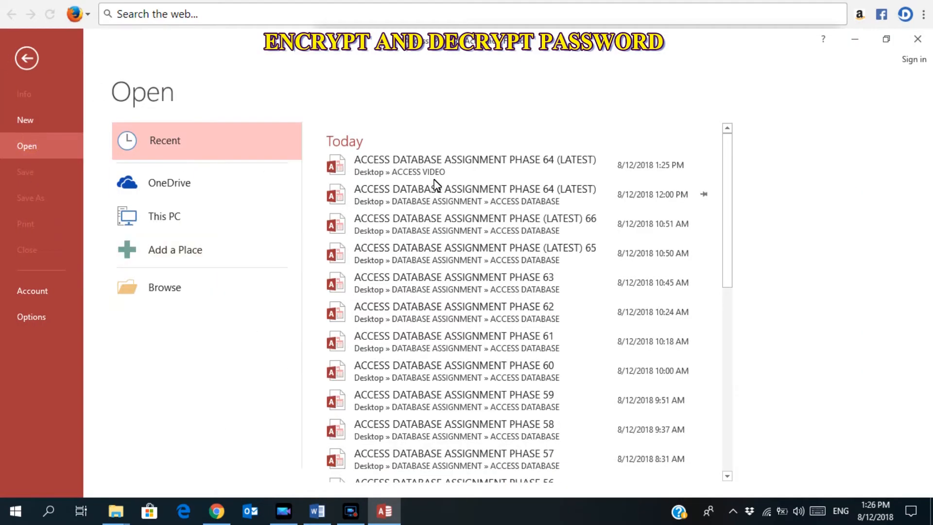
pyautogui.click(454, 176)
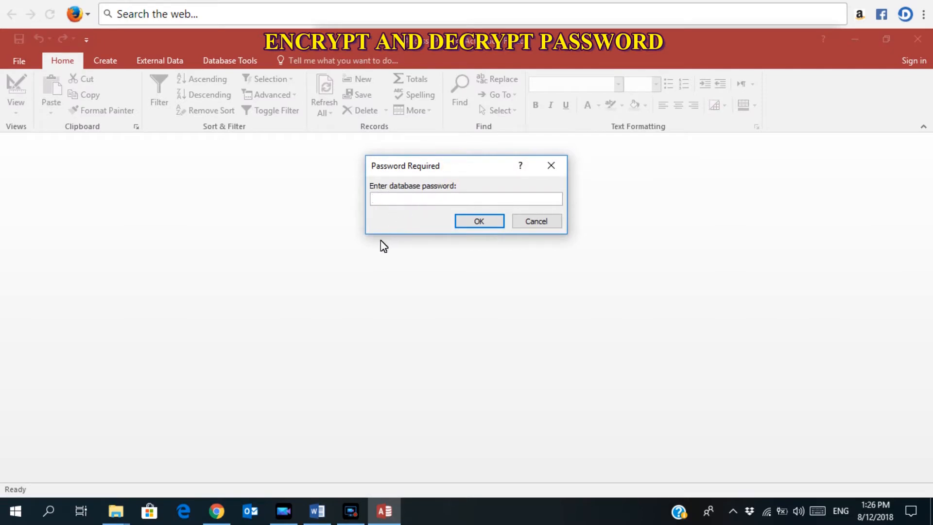
pyautogui.write('1234')
pyautogui.click(469, 219)
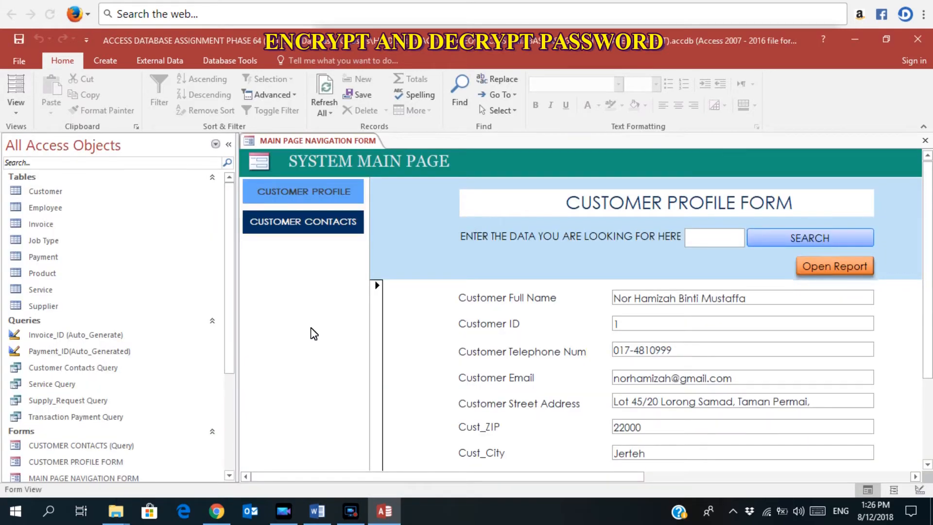
pyautogui.click(316, 510)
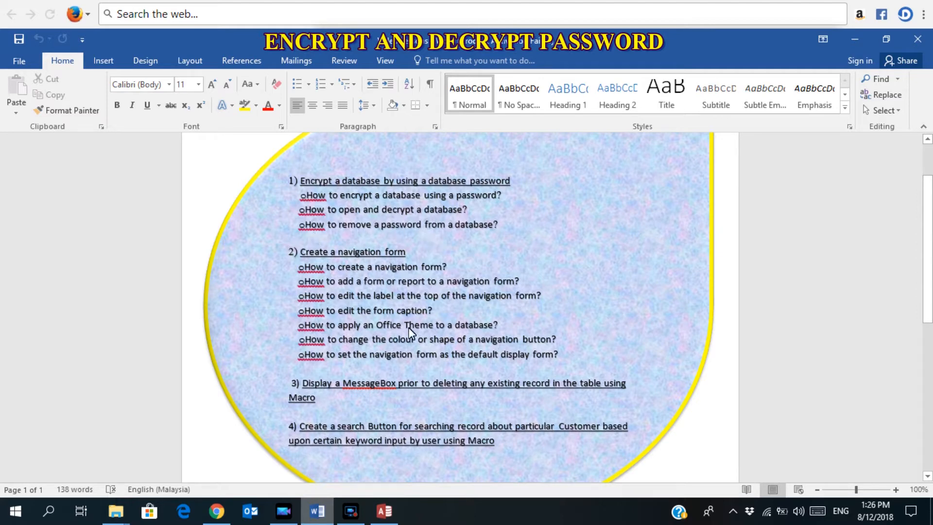
pyautogui.click(384, 510)
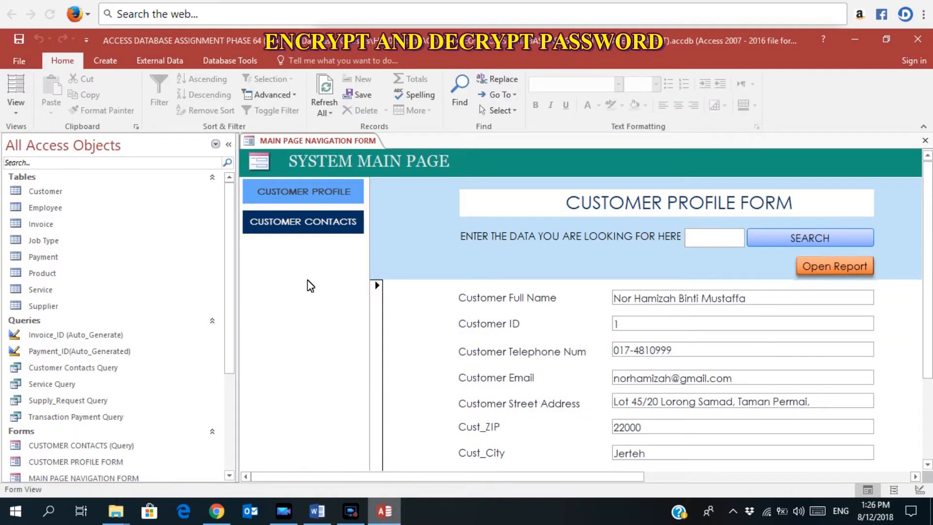
# Close the database and reopen the assignment file in Open Exclusive mode.
pyautogui.click(23, 66)
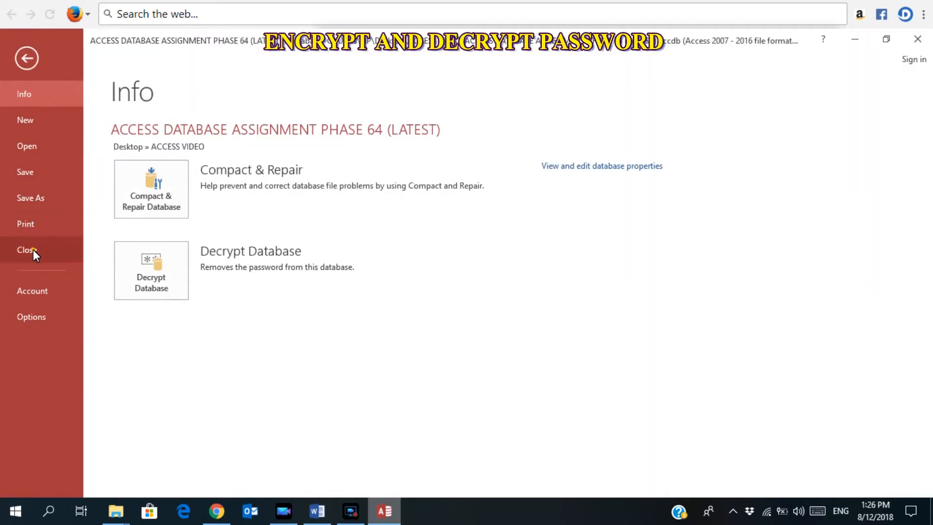
pyautogui.click(33, 249)
pyautogui.click(18, 63)
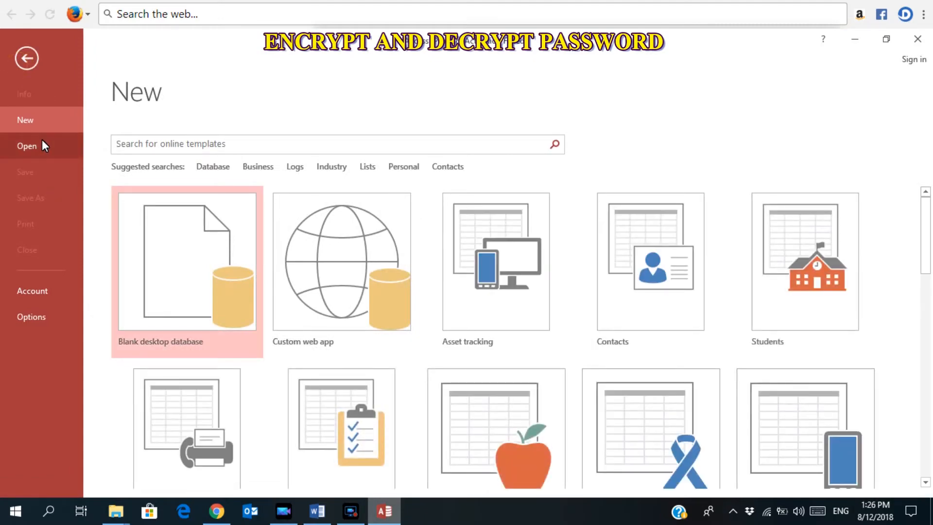
pyautogui.click(43, 143)
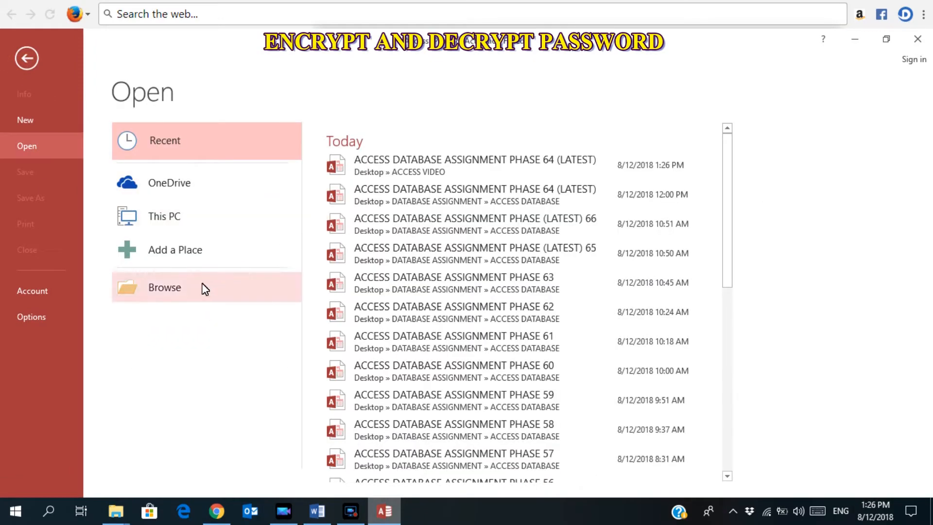
pyautogui.click(204, 289)
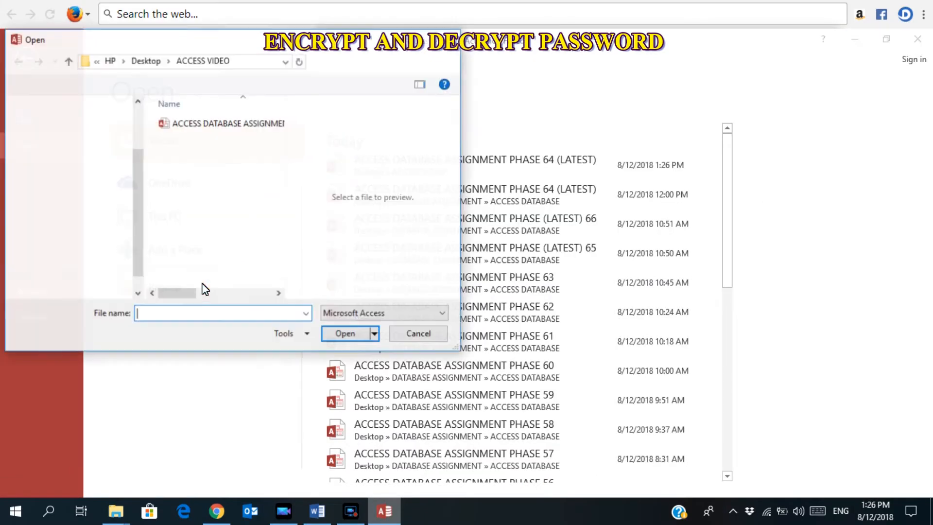
pyautogui.click(267, 123)
pyautogui.click(375, 334)
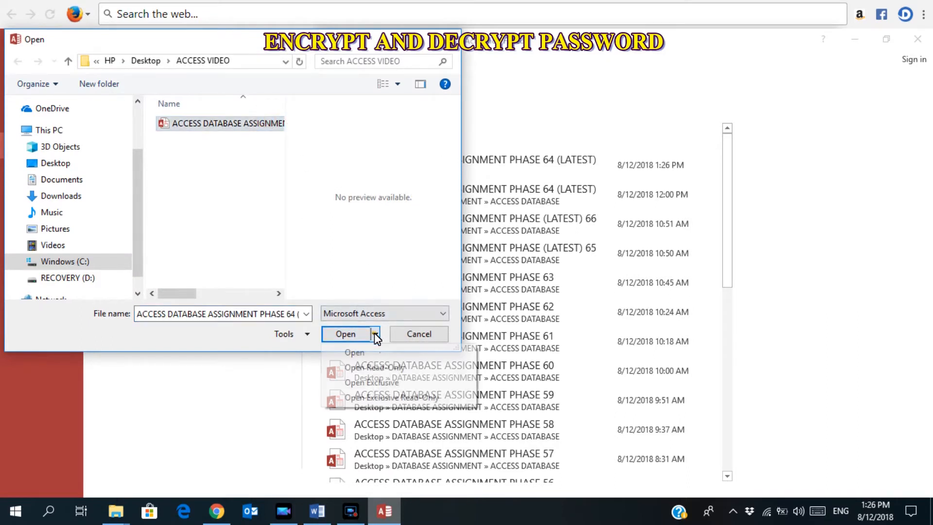
pyautogui.click(381, 382)
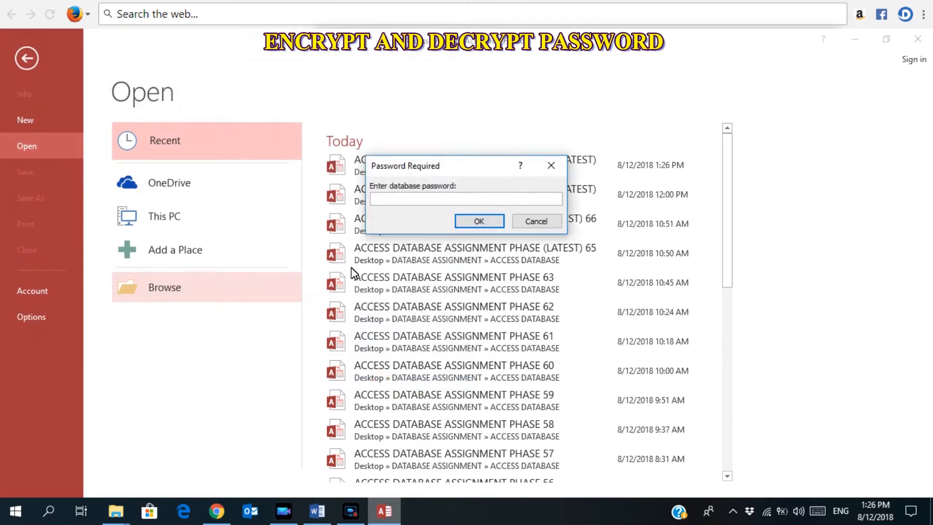
# Enter the database password and show the File Info page with Decrypt Database.
pyautogui.write('1234')
pyautogui.click(481, 221)
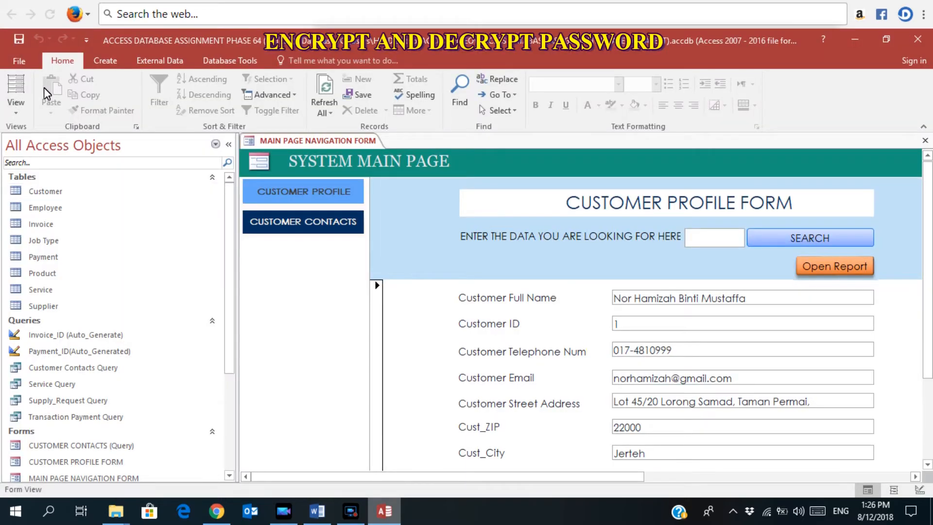
pyautogui.click(32, 64)
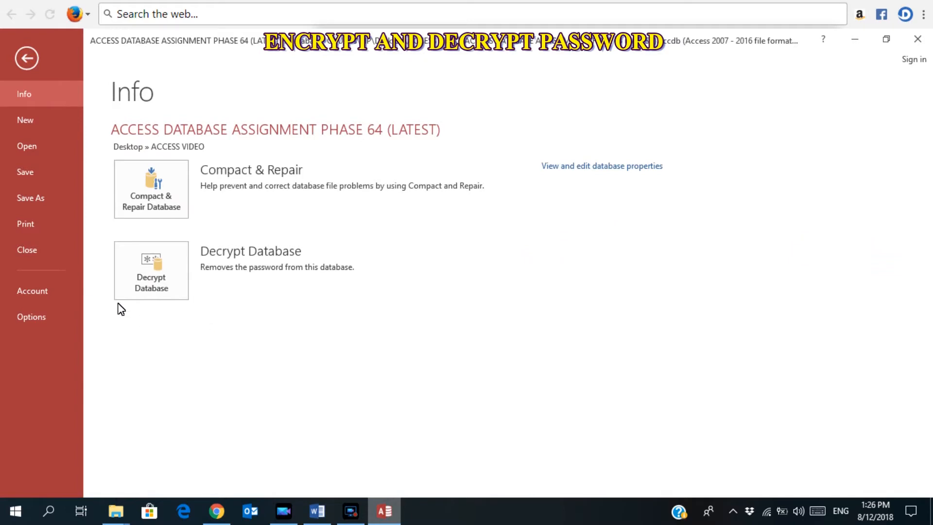
# Decrypt the database by confirming its current password in Unset Database Password.
pyautogui.click(140, 284)
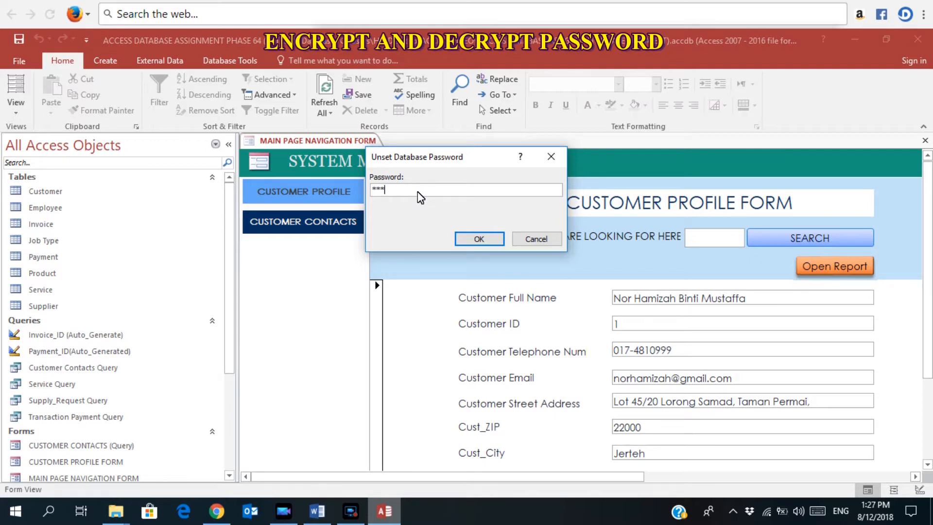
pyautogui.click(483, 238)
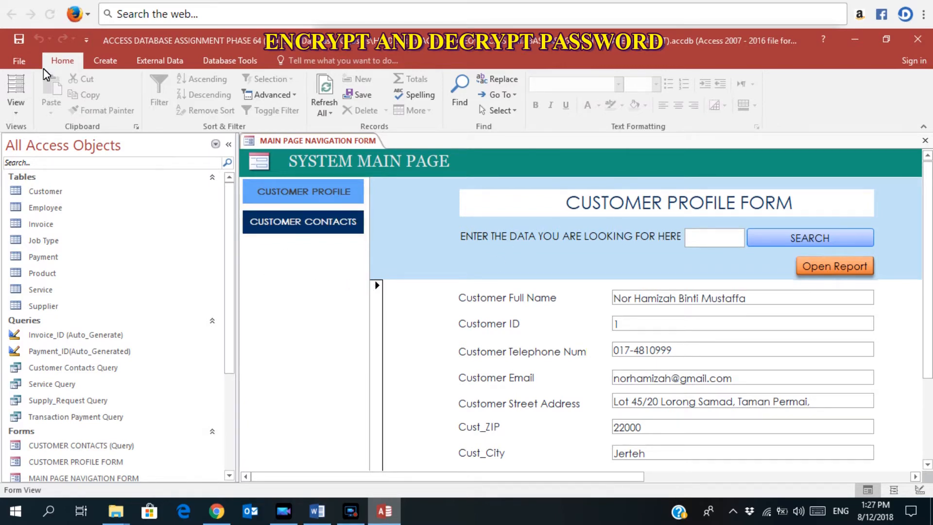
pyautogui.click(31, 63)
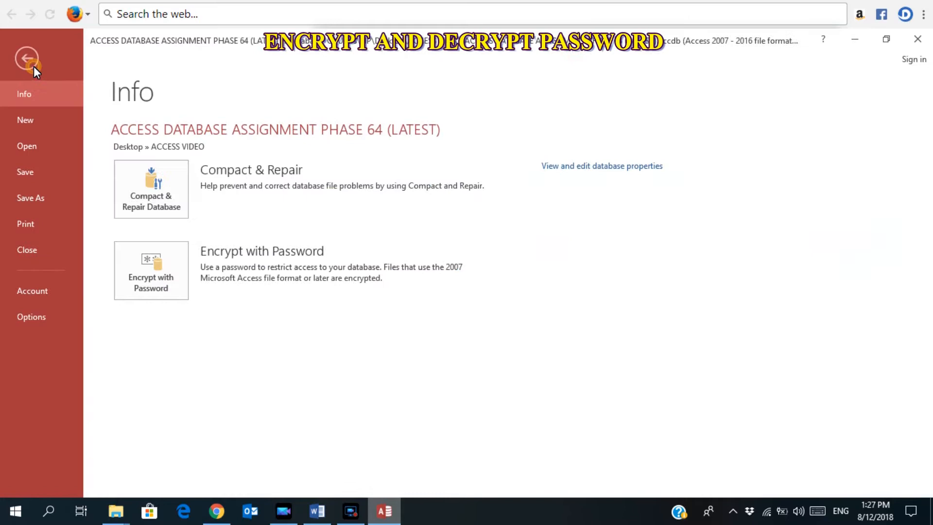
# Close the decrypted database and reopen PHASE 64 from the Recent list without a password.
pyautogui.click(43, 249)
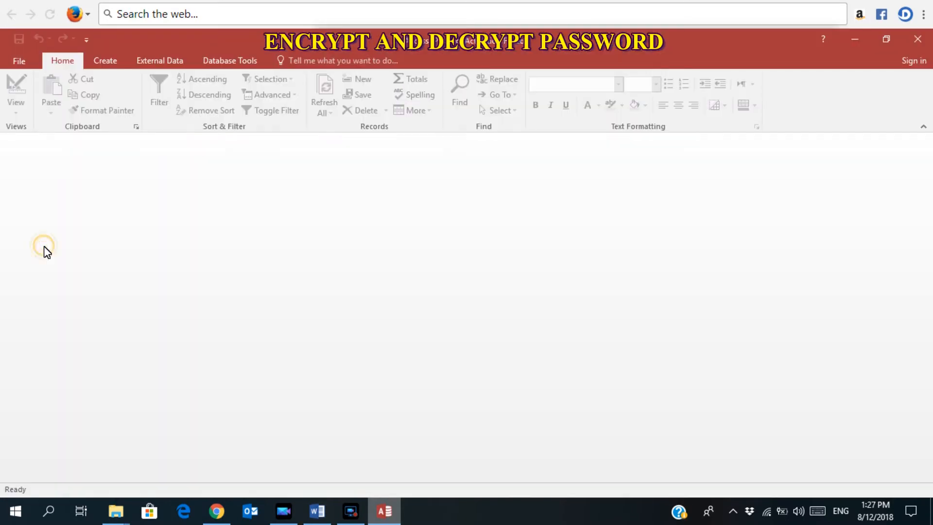
pyautogui.click(21, 59)
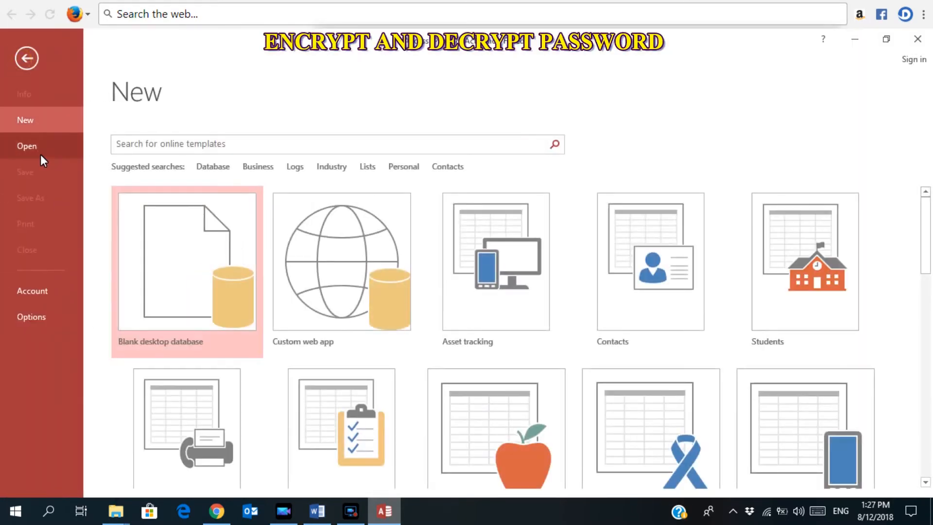
pyautogui.click(42, 155)
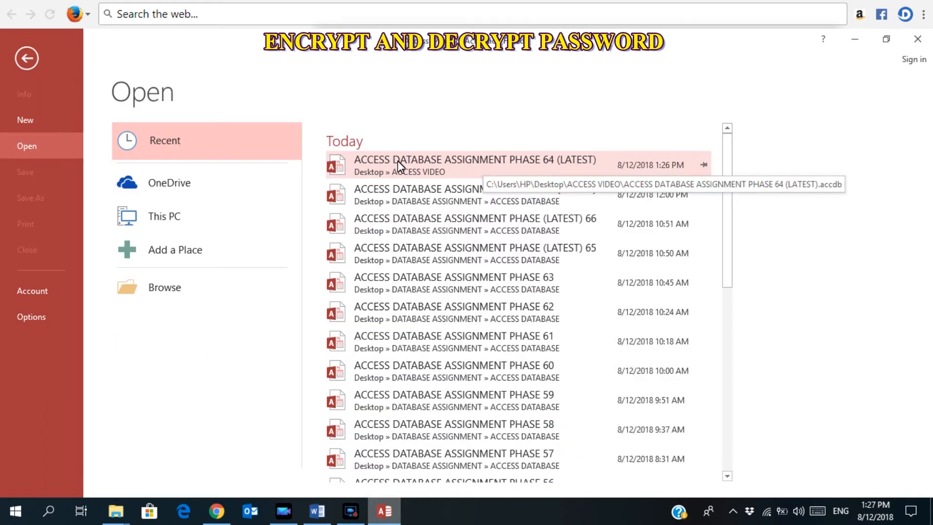
pyautogui.click(466, 170)
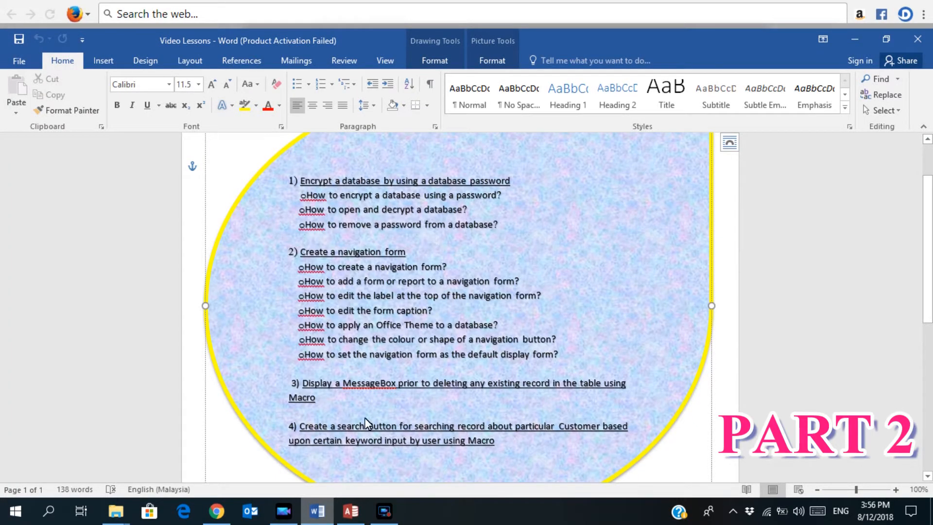
# Create a Navigation Form using the Vertical Tabs, Left layout.
pyautogui.click(350, 511)
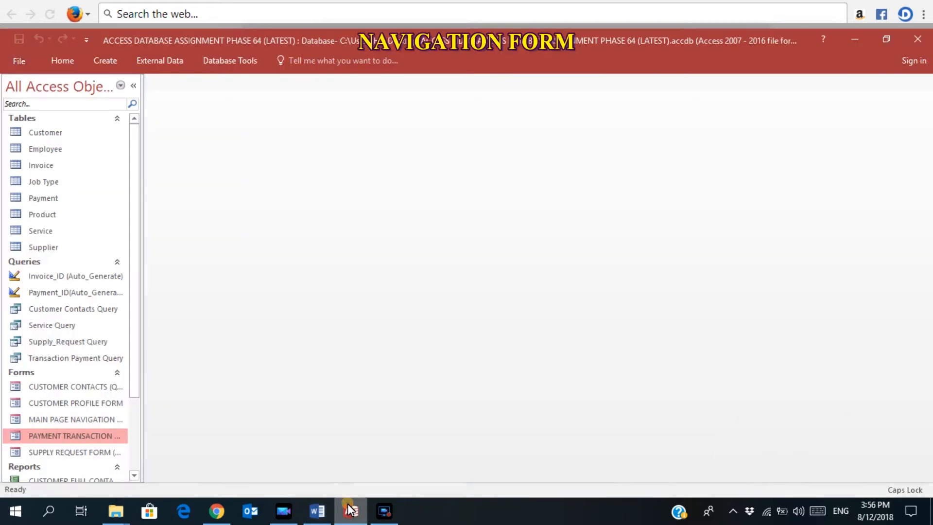
pyautogui.click(102, 60)
pyautogui.click(354, 96)
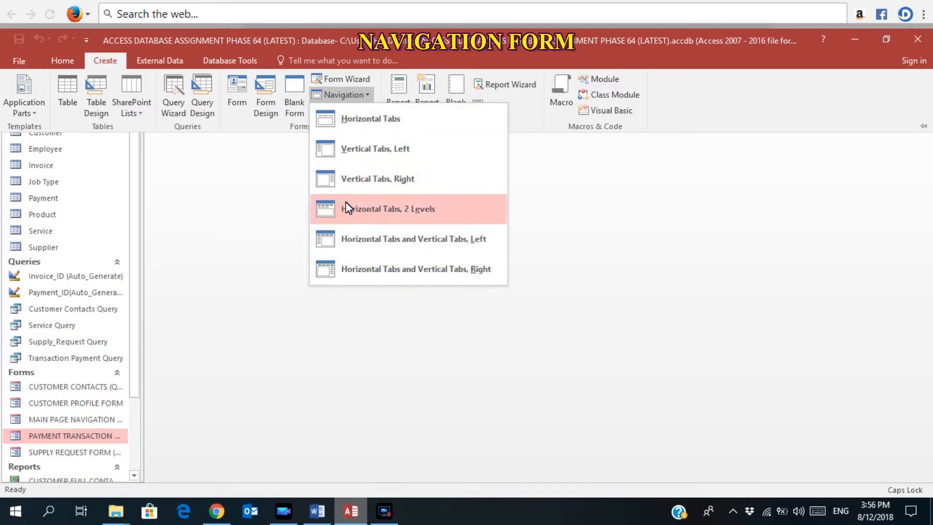
pyautogui.click(407, 157)
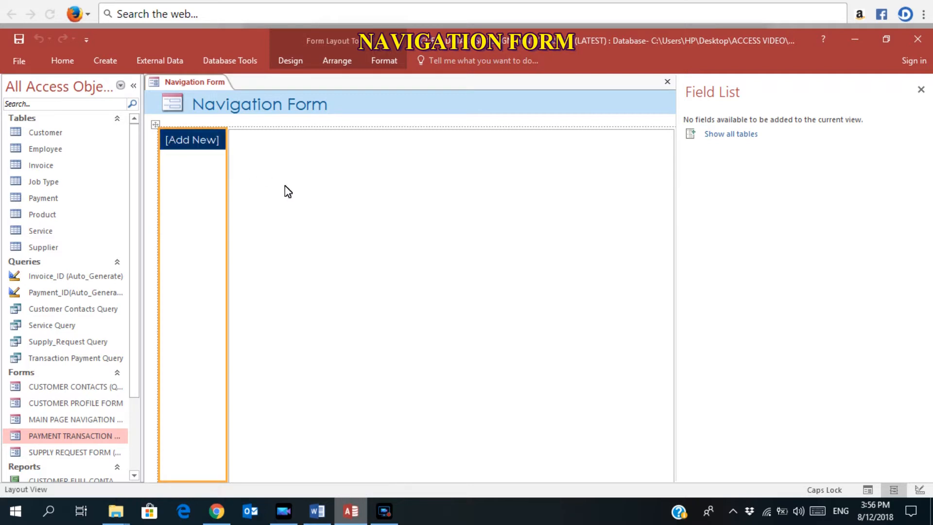
# Rename the [Add New] tab to CUSTOMER FORM and widen the tab column.
pyautogui.click(183, 148)
pyautogui.write('C')
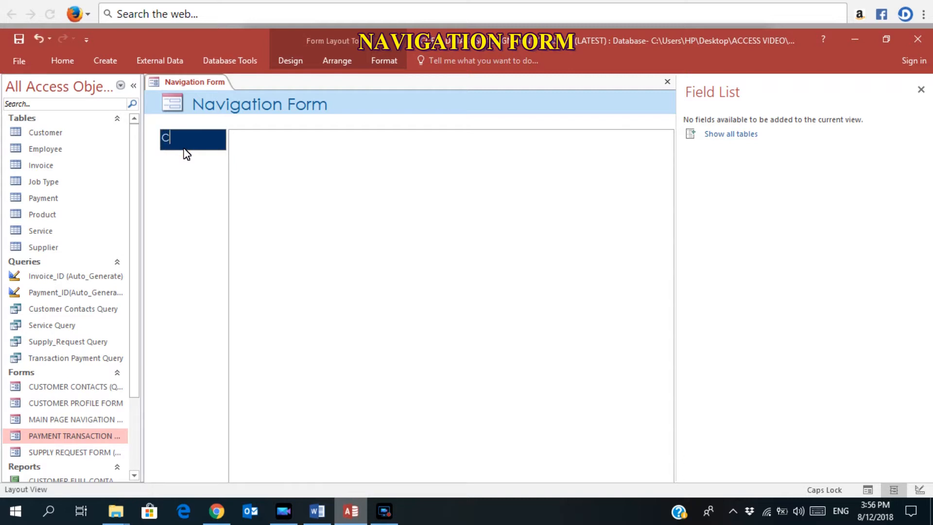
pyautogui.write('USTOMER FORM')
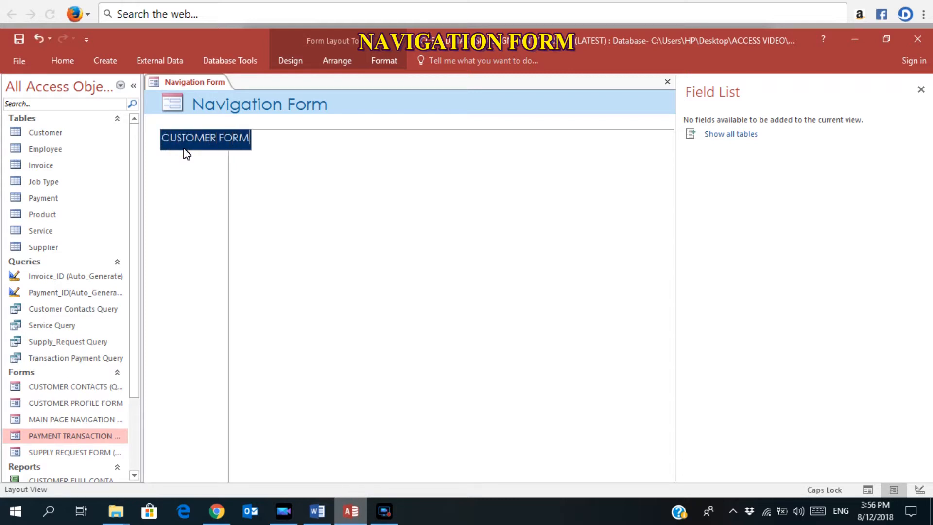
pyautogui.click(185, 239)
pyautogui.click(202, 144)
pyautogui.click(203, 132)
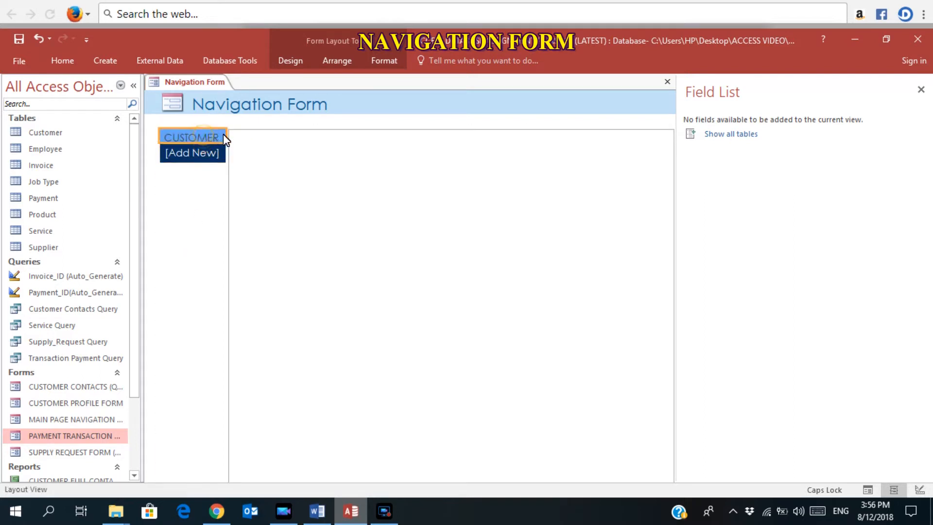
pyautogui.moveTo(224, 139); pyautogui.dragTo(302, 147)
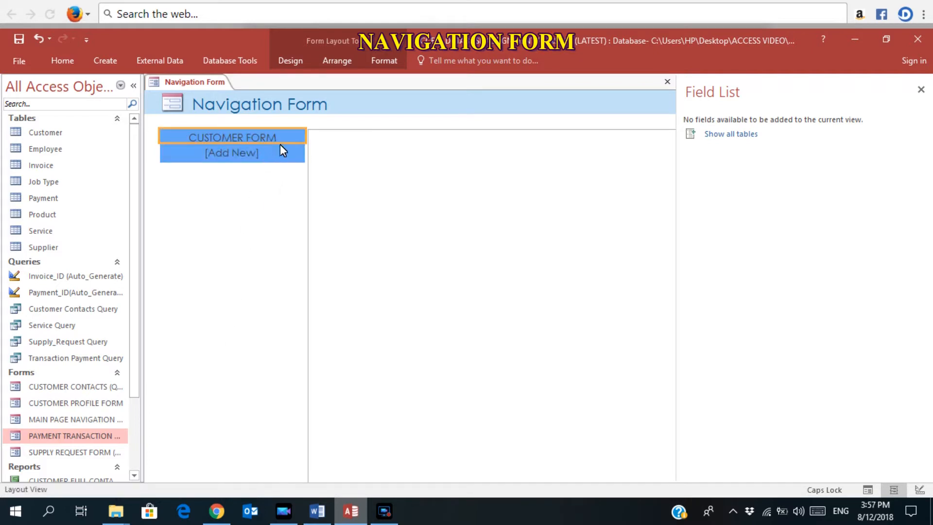
# Set the tab's Navigation Target Name to CUSTOMER PROFILE FORM.
pyautogui.click(298, 59)
pyautogui.click(696, 92)
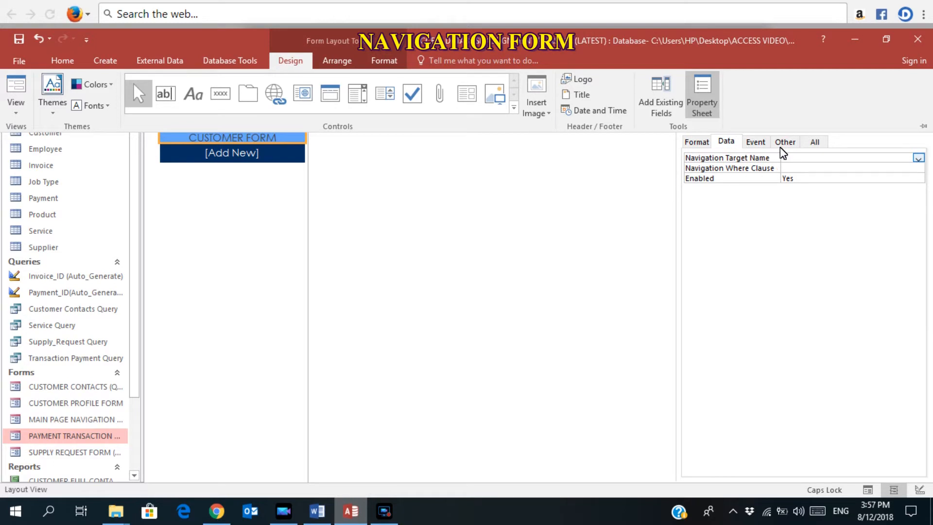
pyautogui.click(918, 158)
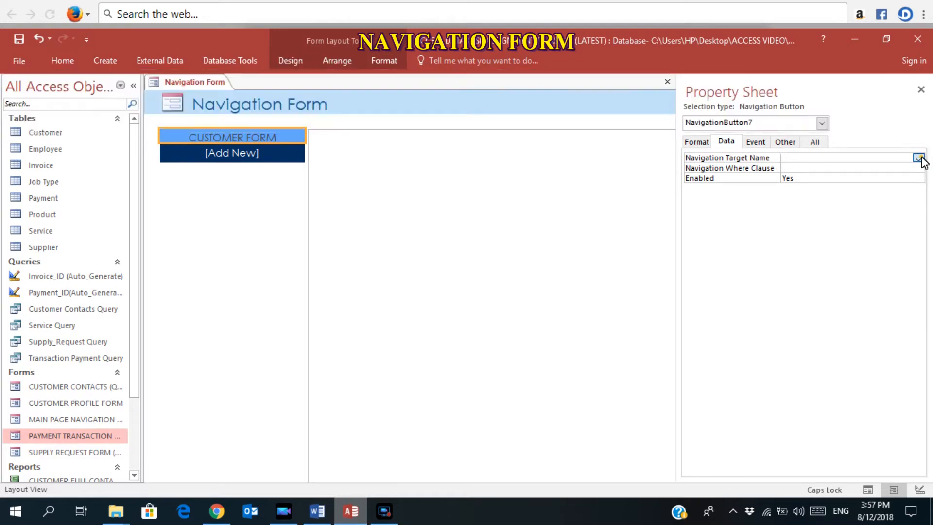
pyautogui.click(888, 174)
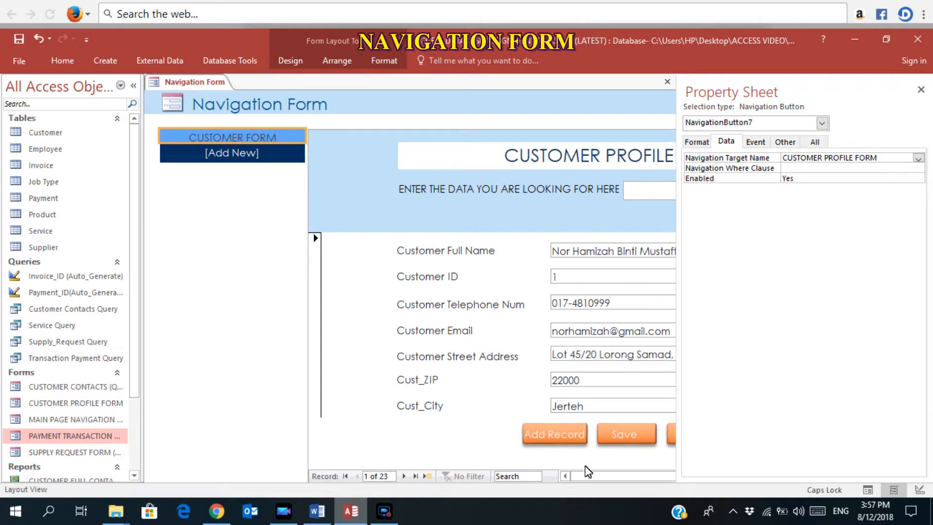
pyautogui.moveTo(594, 479); pyautogui.dragTo(565, 476)
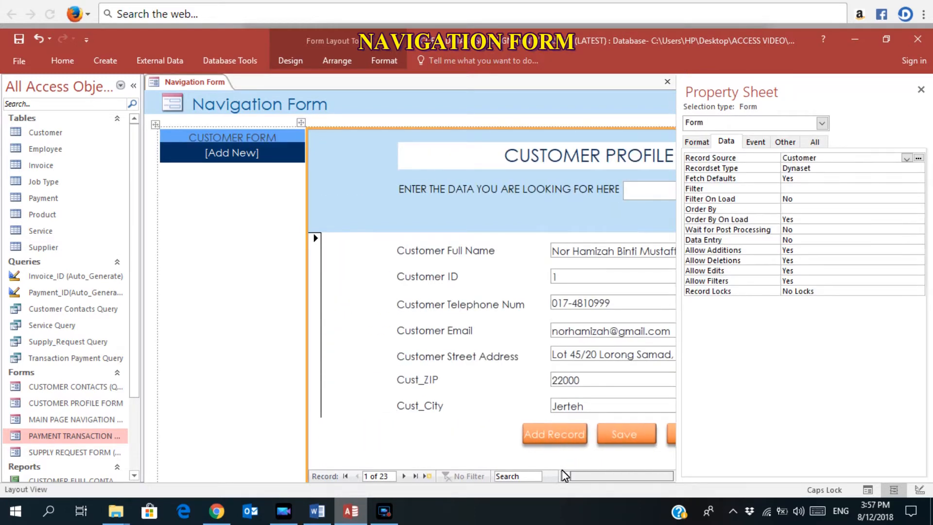
pyautogui.moveTo(589, 475); pyautogui.dragTo(598, 478)
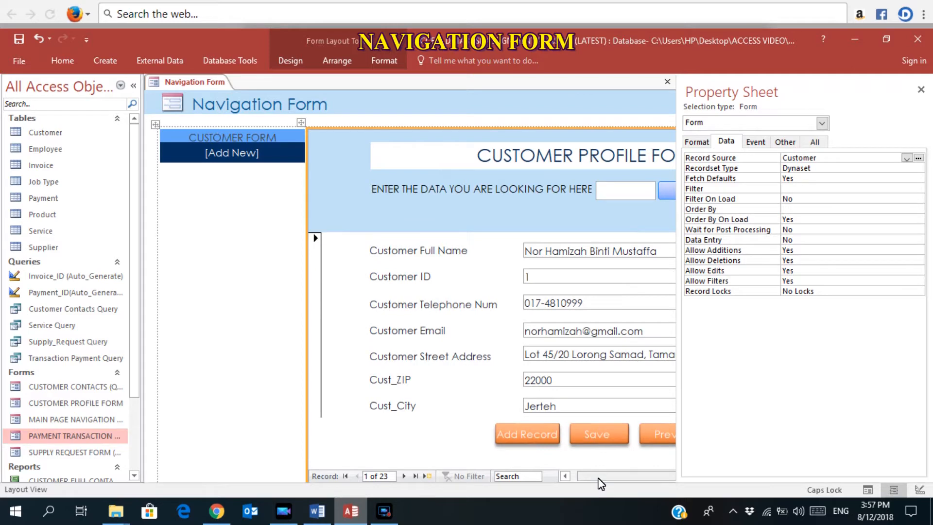
pyautogui.moveTo(601, 483); pyautogui.dragTo(562, 477)
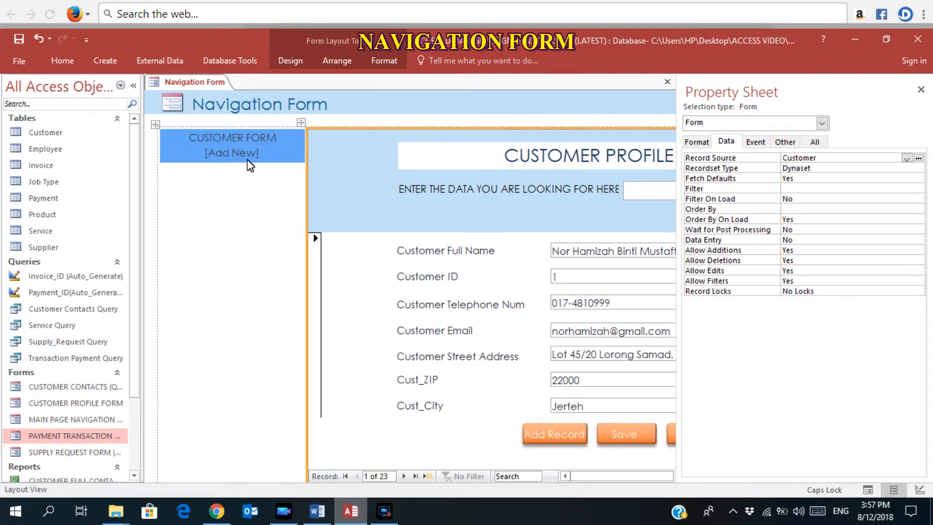
# Add a CUSTOMER REPORT tab targeting Report.CUSTOMER FULL CONTACTS REPORT.
pyautogui.click(222, 163)
pyautogui.write('CUSTOMER REPORT')
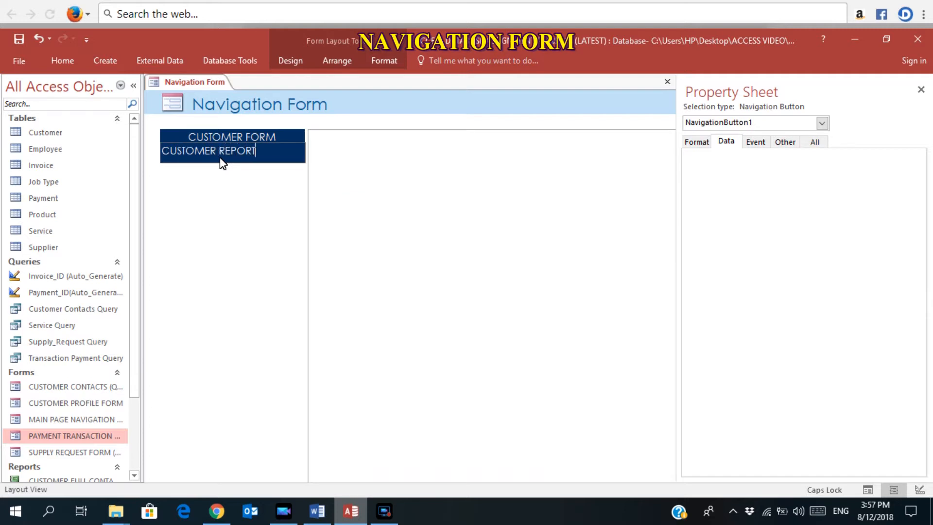
pyautogui.click(213, 337)
pyautogui.click(248, 150)
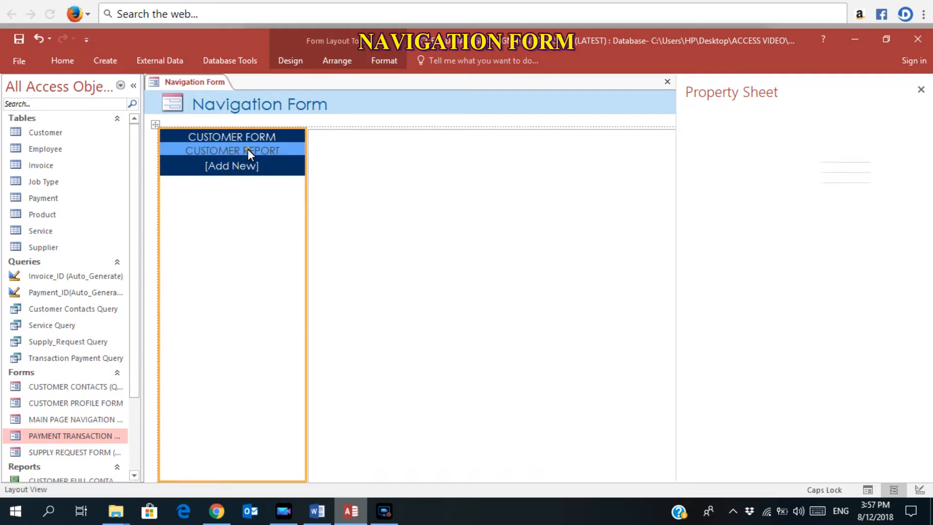
pyautogui.click(248, 149)
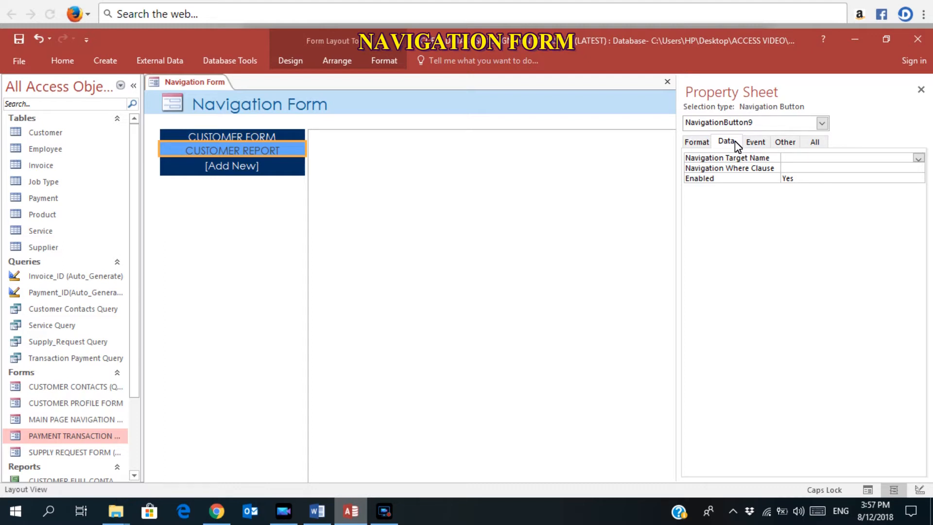
pyautogui.click(918, 158)
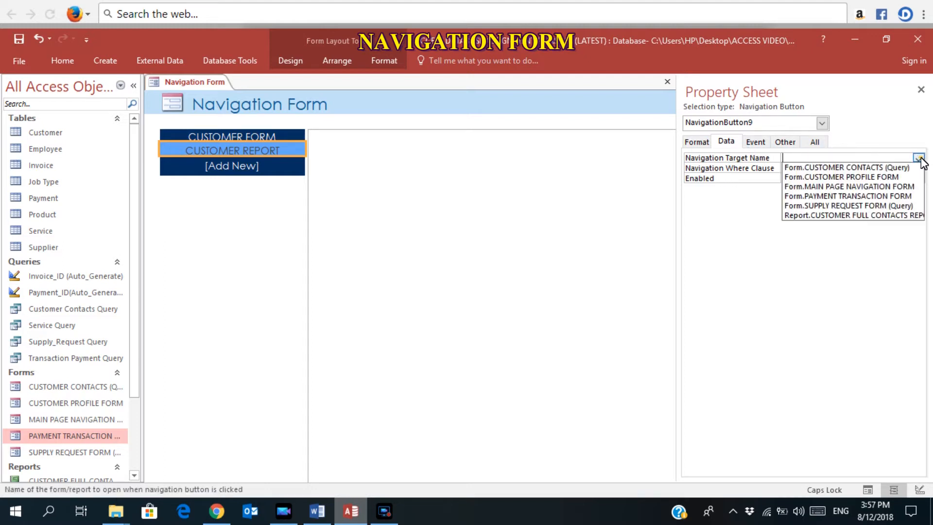
pyautogui.click(873, 215)
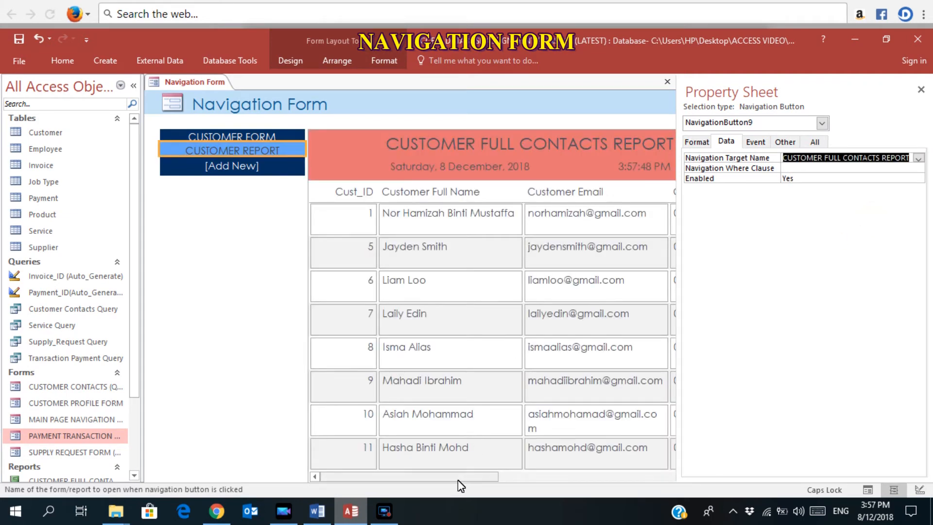
pyautogui.moveTo(458, 479); pyautogui.dragTo(437, 475)
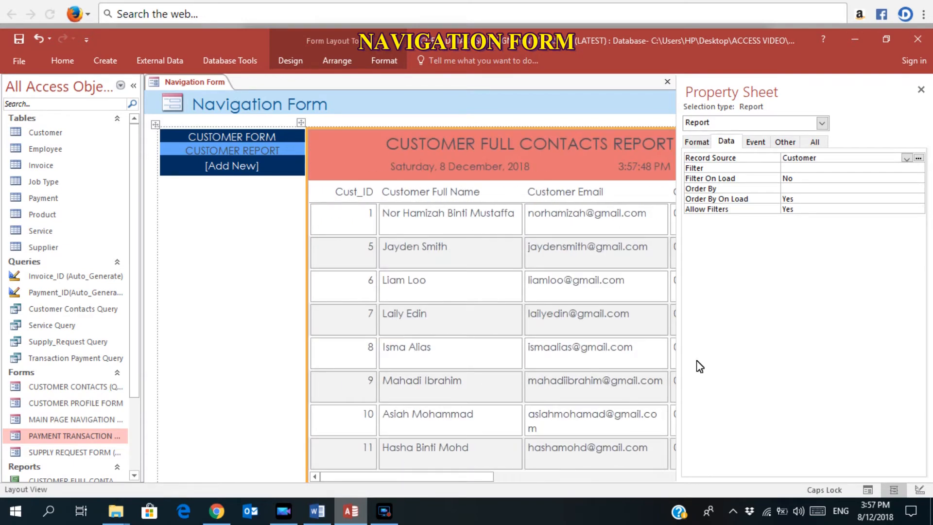
# Preview the CUSTOMER FORM and CUSTOMER REPORT pages in Form View, then return to Design View.
pyautogui.click(867, 491)
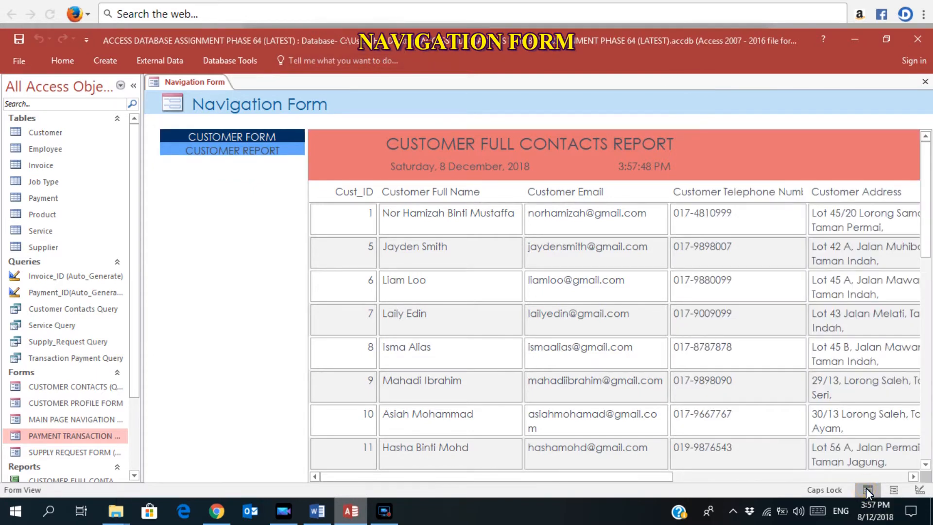
pyautogui.click(244, 132)
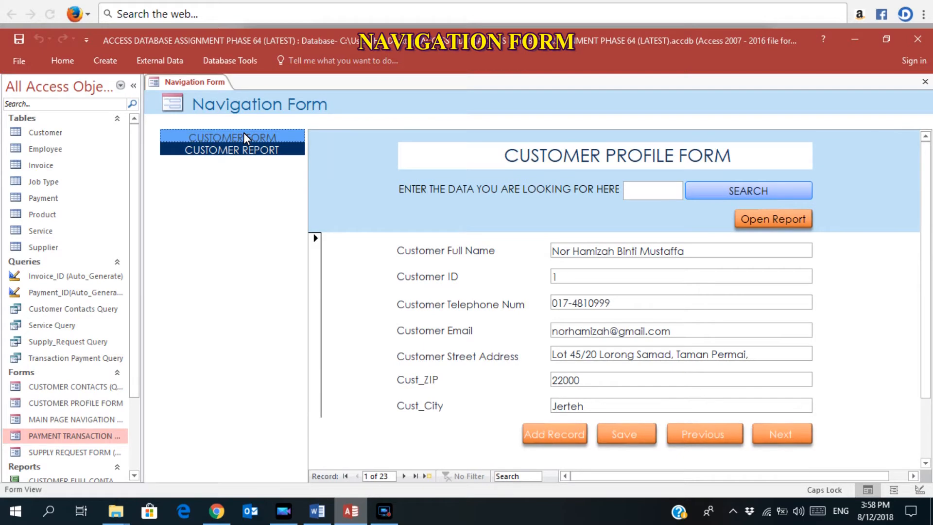
pyautogui.click(243, 149)
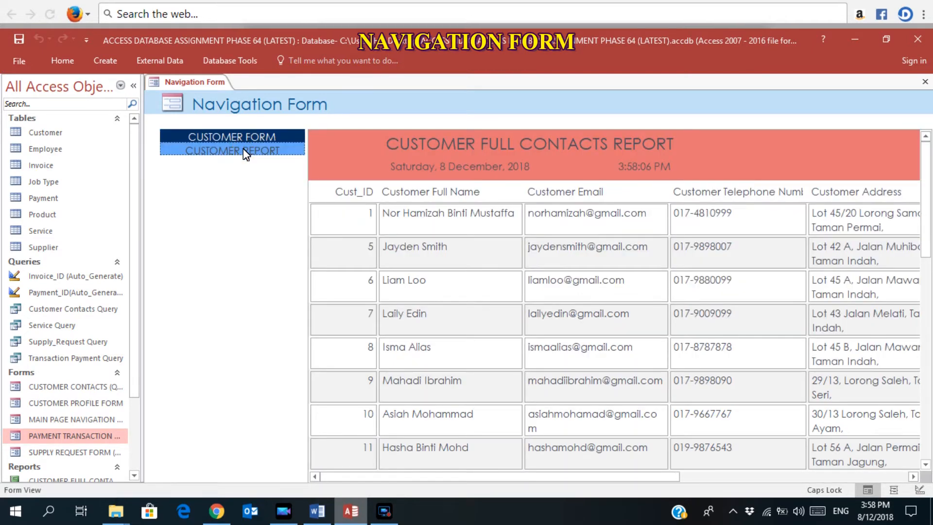
pyautogui.click(917, 491)
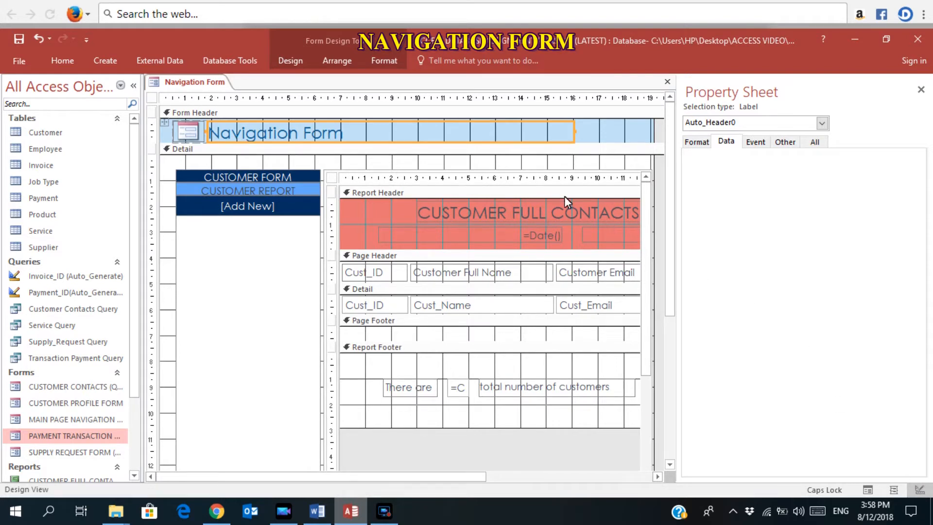
# Replace the header title 'Navigation Form' with 'MAIN PAGE OF SYSTEM'.
pyautogui.click(352, 140)
pyautogui.moveTo(354, 141); pyautogui.dragTo(212, 126)
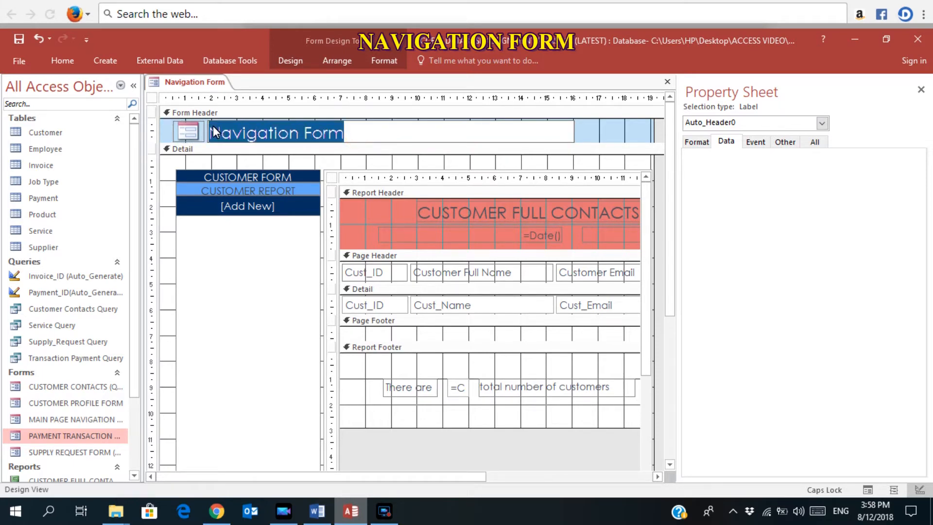
pyautogui.press('Delete')
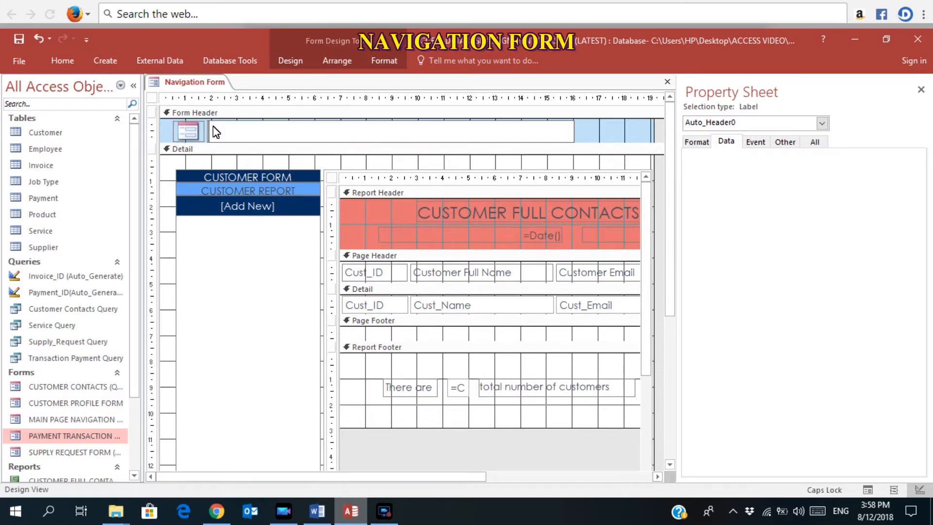
pyautogui.write('MAIN PAGE OF')
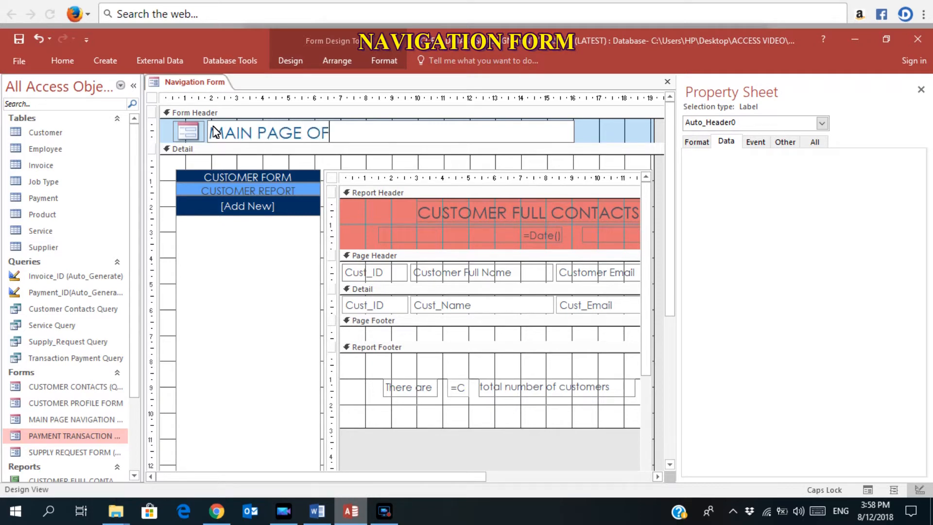
pyautogui.write(' SYSTEM')
pyautogui.click(619, 132)
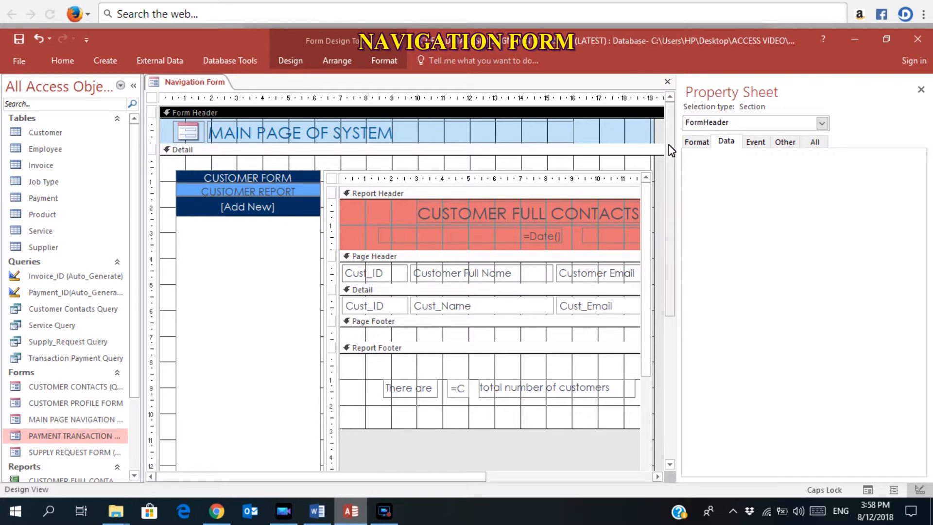
# Enter 'Navigation' as the whole form's Caption property in the Property Sheet.
pyautogui.click(822, 124)
pyautogui.click(723, 154)
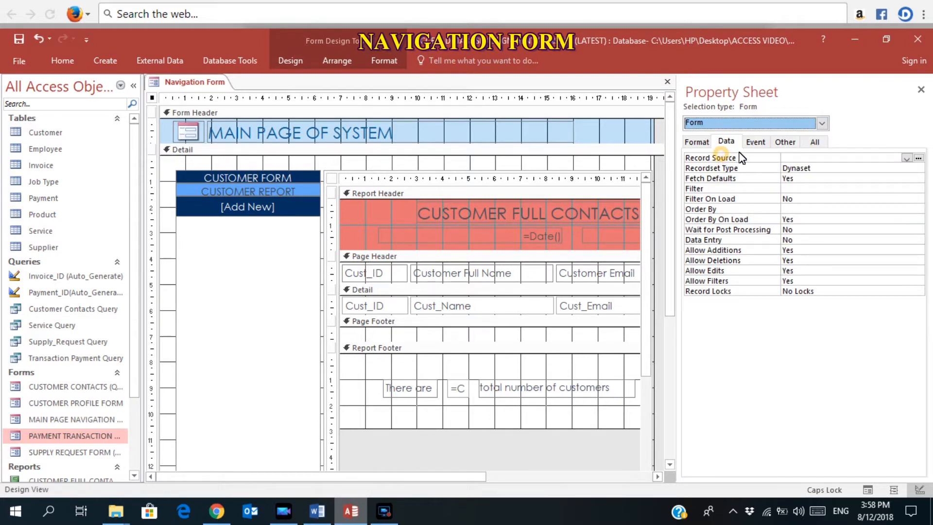
pyautogui.click(815, 141)
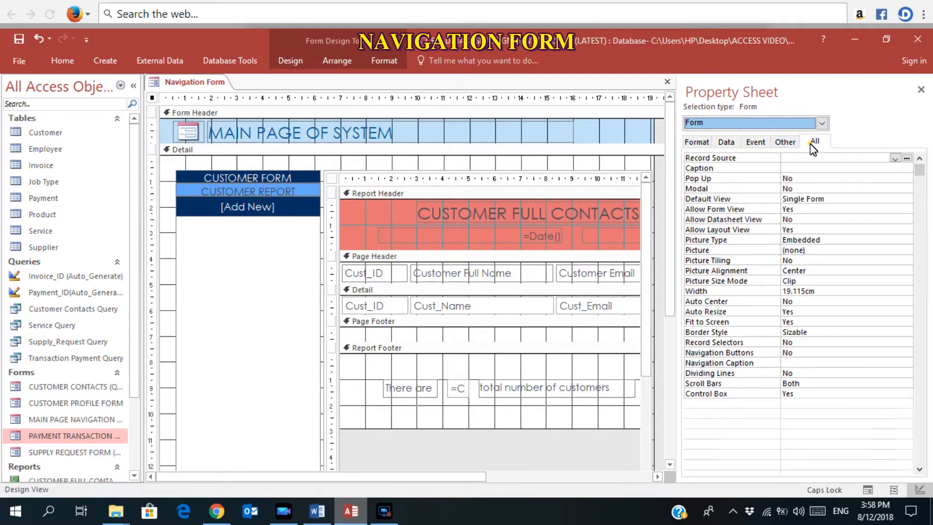
pyautogui.click(790, 170)
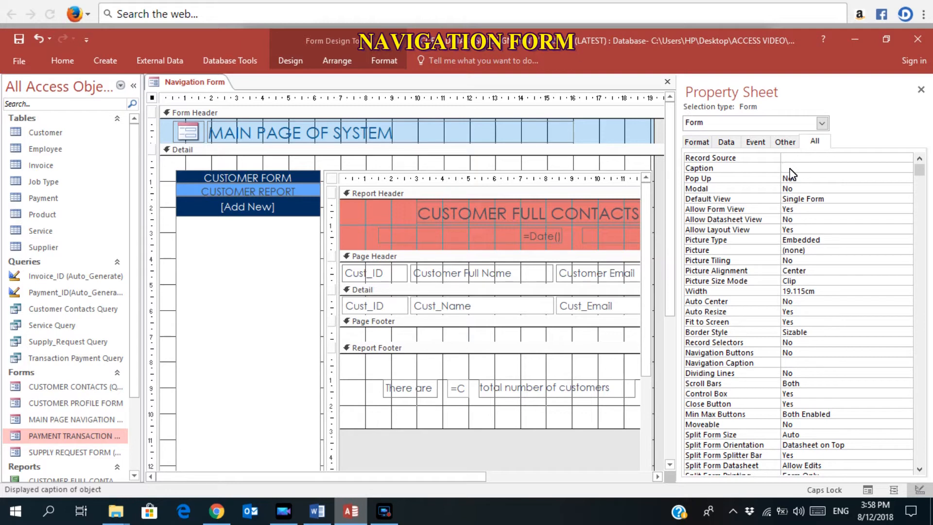
pyautogui.write('N')
pyautogui.press('capslock')
pyautogui.write('avigation')
pyautogui.click(642, 142)
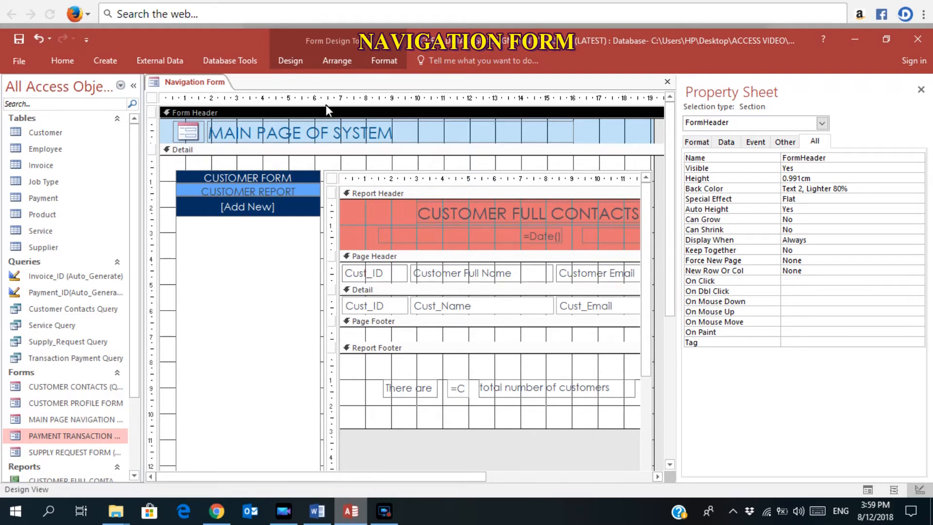
# Apply the pink theme to the navigation form, leaving the Colors and Fonts schemes unchanged.
pyautogui.click(285, 66)
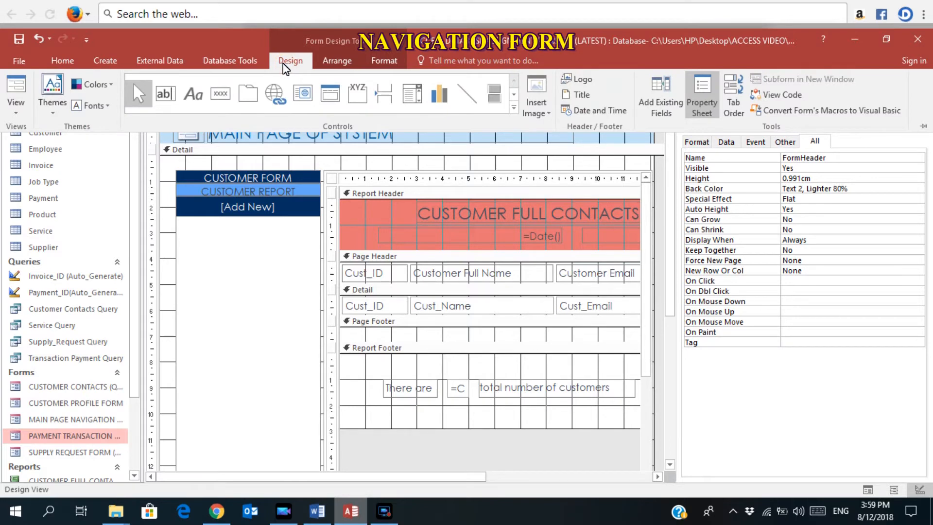
pyautogui.click(62, 101)
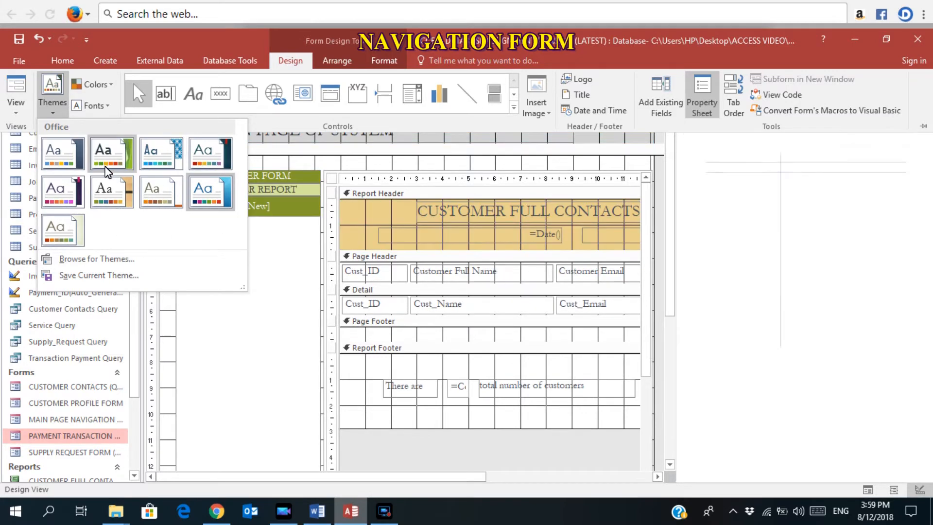
pyautogui.click(84, 191)
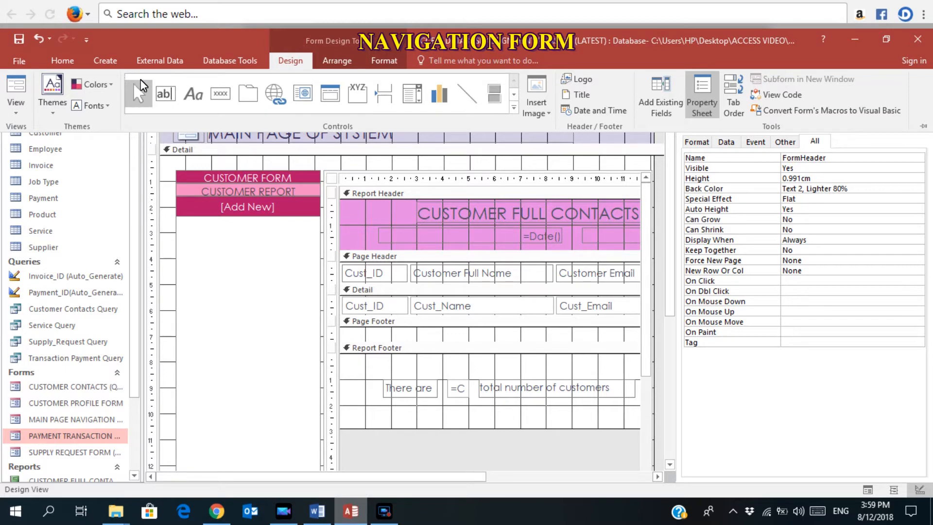
pyautogui.click(110, 87)
pyautogui.click(111, 89)
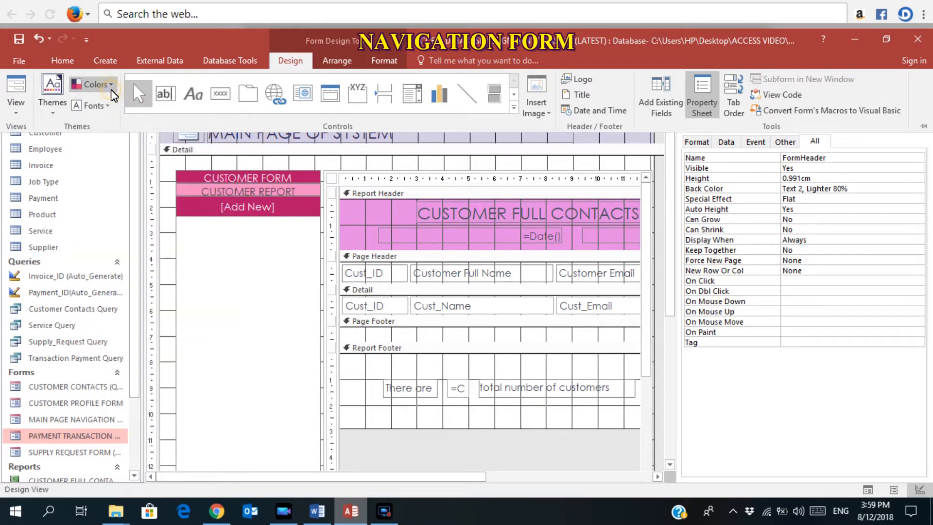
pyautogui.click(103, 111)
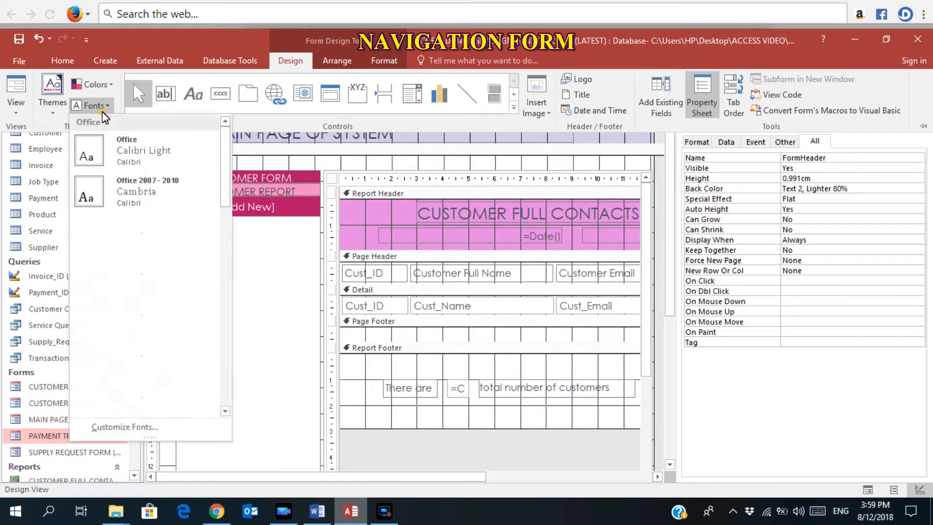
pyautogui.click(102, 112)
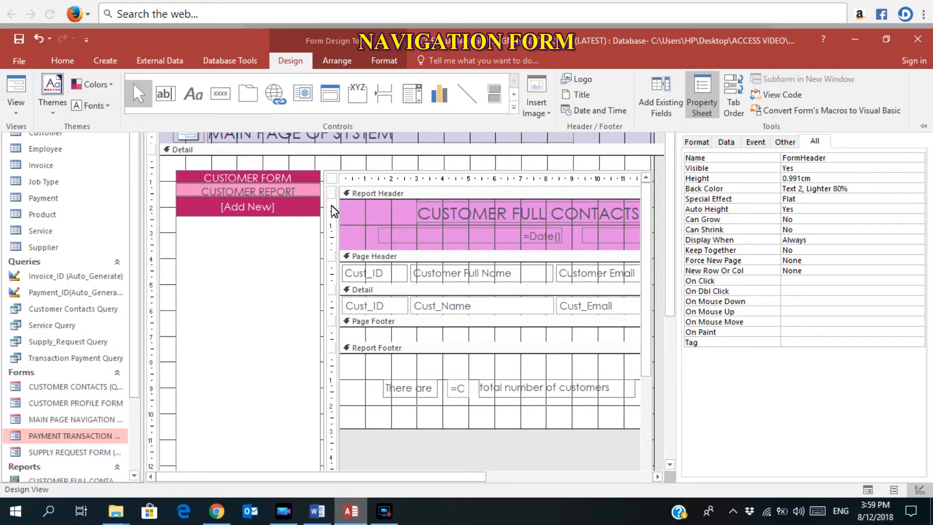
# Save the form as 'Navigation' together with the customer report.
pyautogui.click(276, 173)
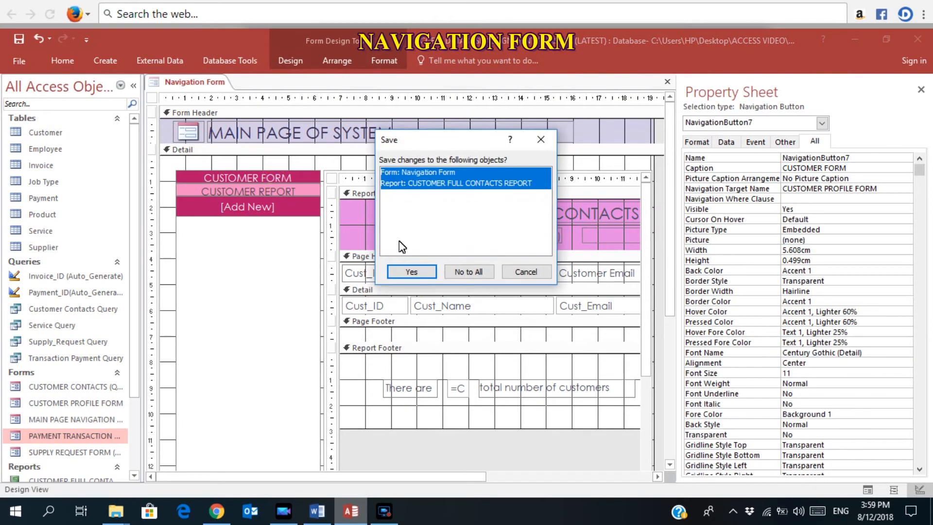
pyautogui.click(410, 272)
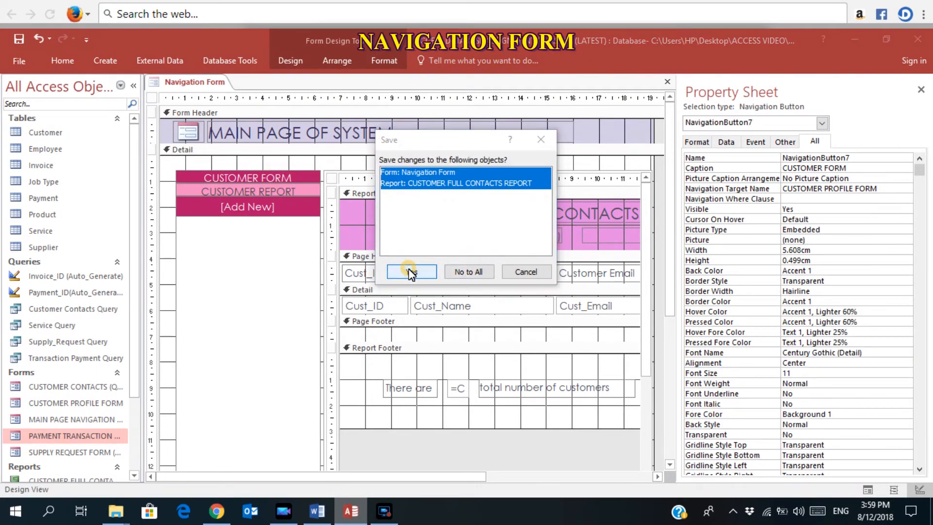
pyautogui.click(469, 222)
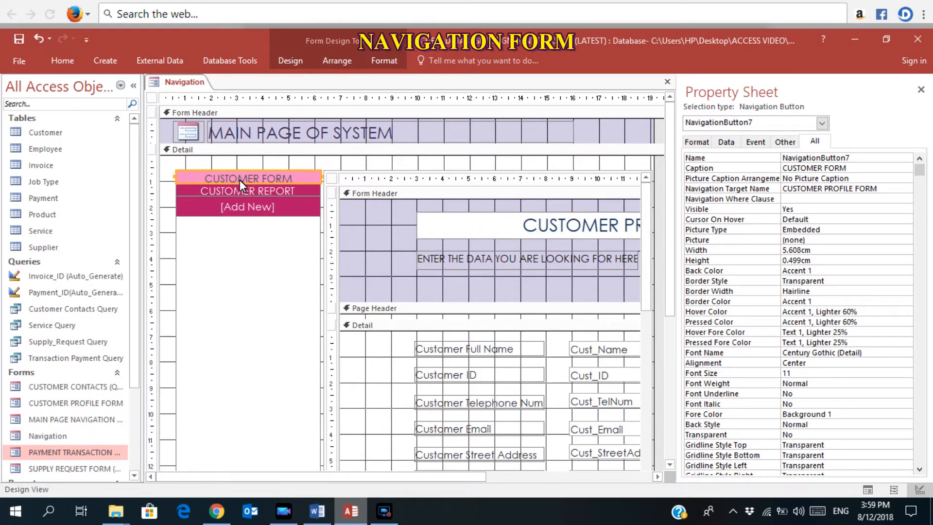
# Give the CUSTOMER FORM navigation button a black Quick Style and an oval shape.
pyautogui.click(385, 61)
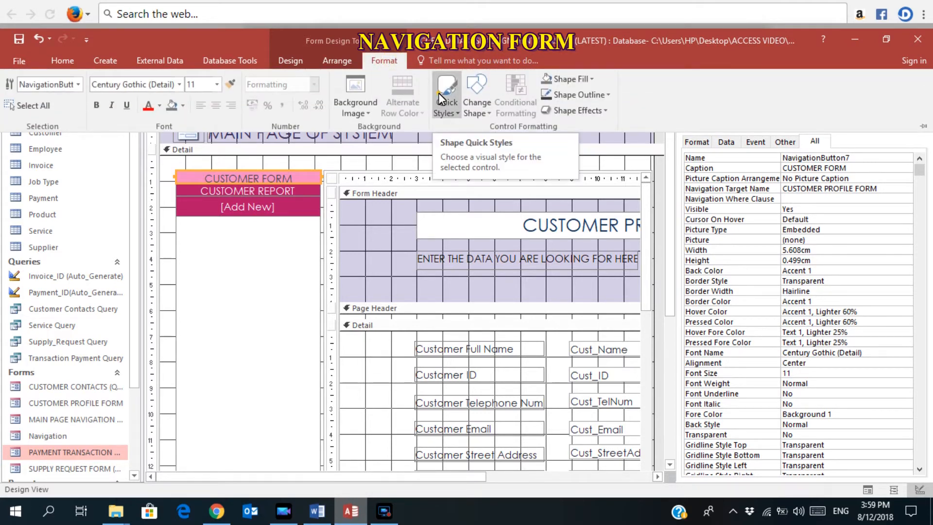
pyautogui.click(439, 93)
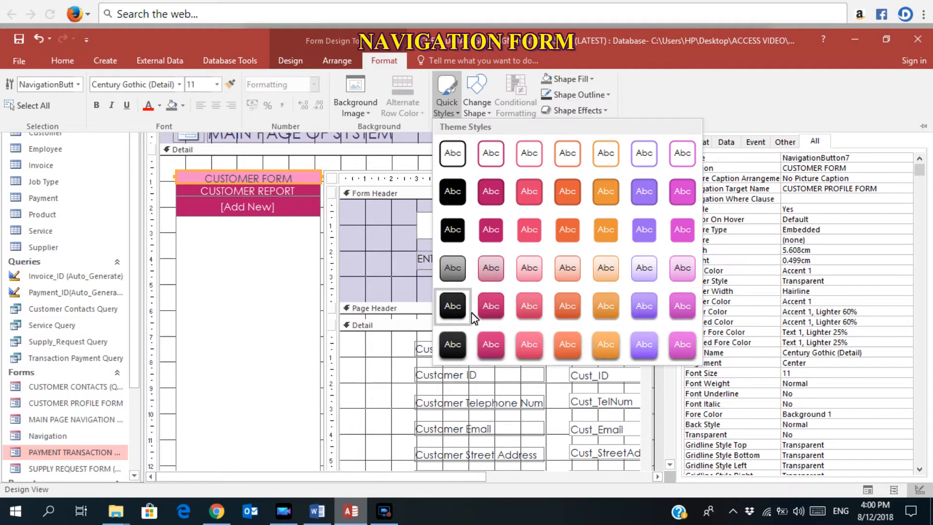
pyautogui.click(451, 197)
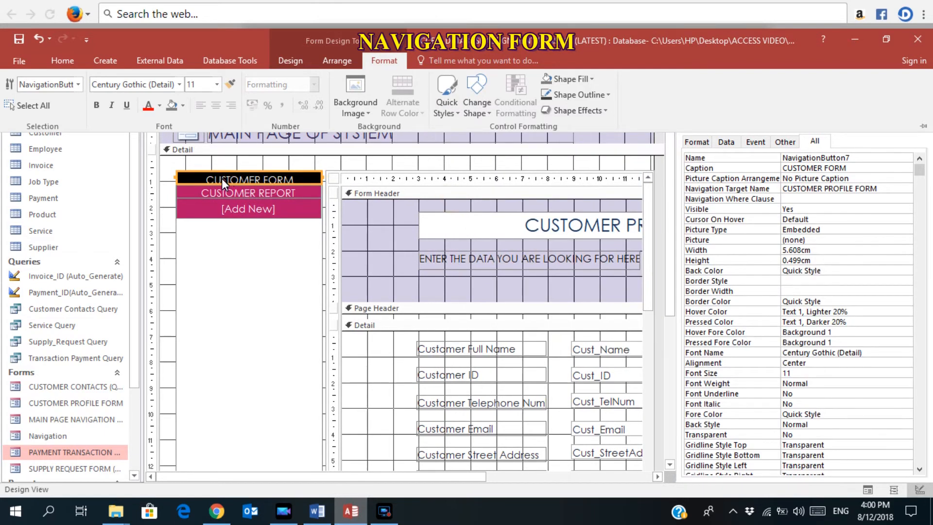
pyautogui.click(483, 115)
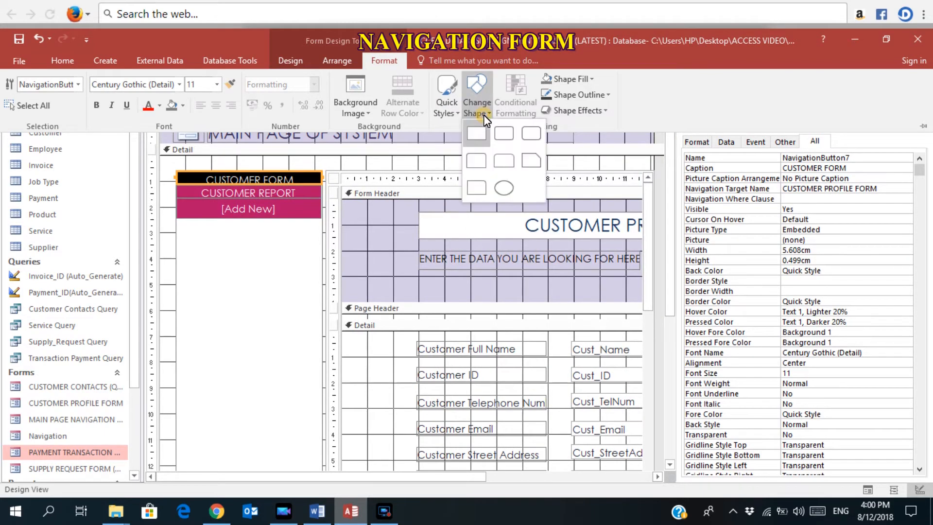
pyautogui.click(505, 188)
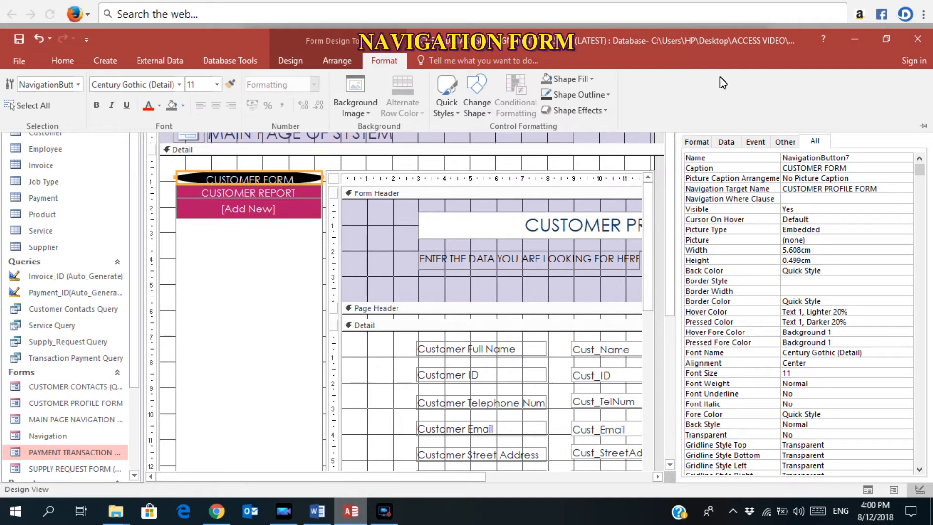
pyautogui.click(588, 78)
pyautogui.click(587, 77)
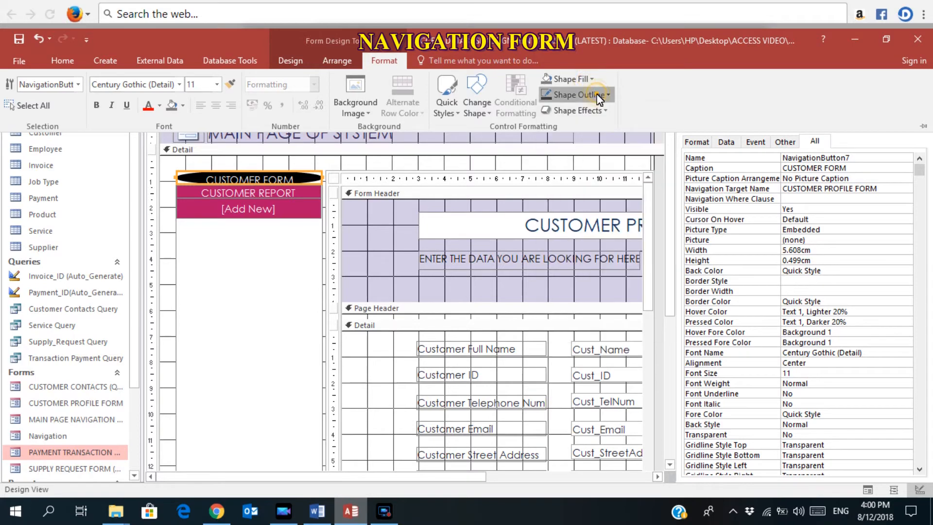
pyautogui.click(605, 111)
pyautogui.click(606, 112)
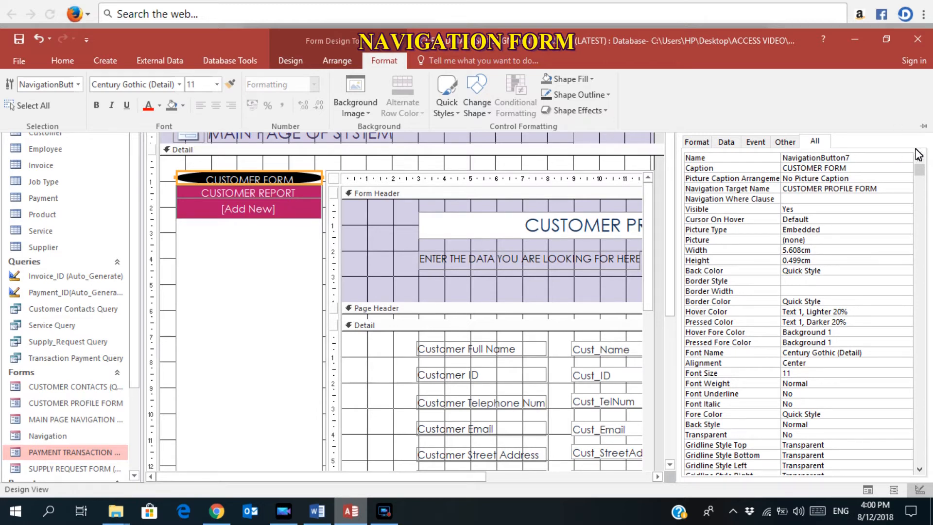
pyautogui.click(263, 188)
# Set the CUSTOMER REPORT tab's Fore Color to Text Dark and Back Style to Transparent.
pyautogui.click(267, 192)
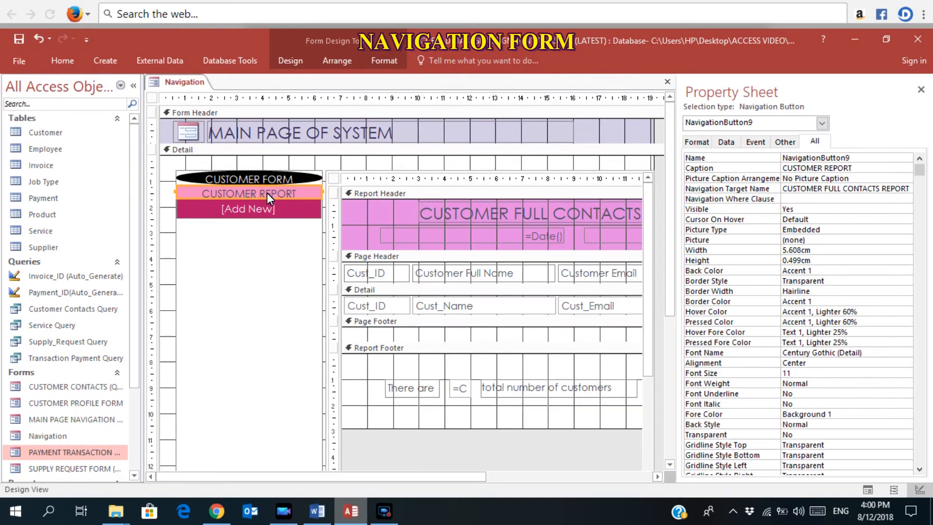
pyautogui.click(816, 141)
pyautogui.moveTo(917, 168); pyautogui.dragTo(913, 337)
pyautogui.click(832, 212)
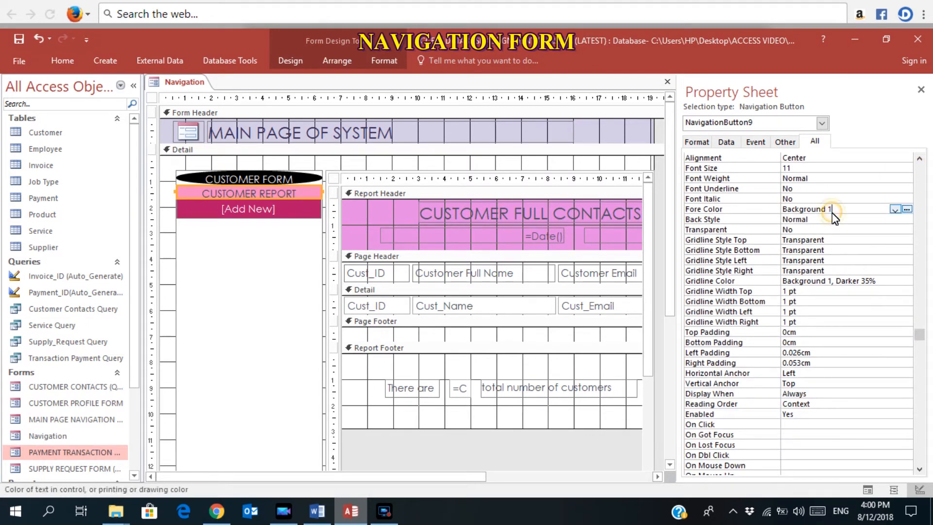
pyautogui.click(895, 209)
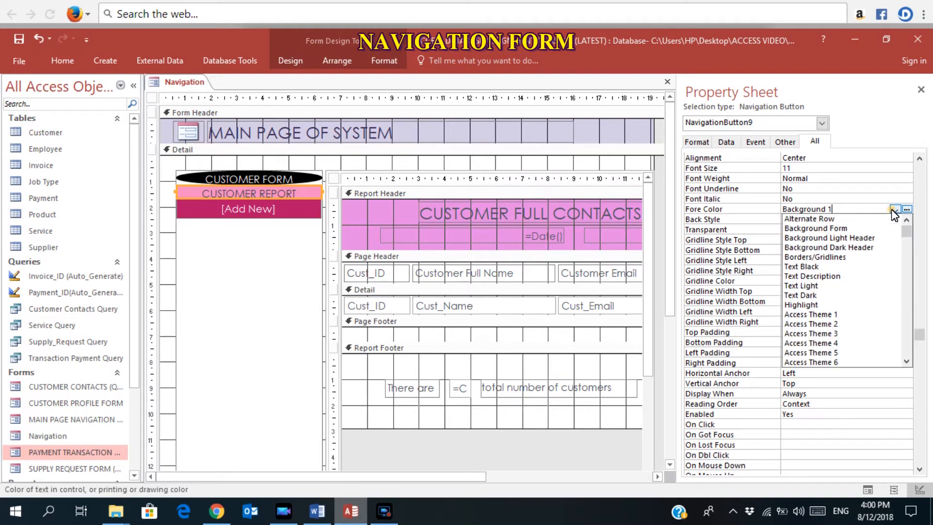
pyautogui.click(817, 295)
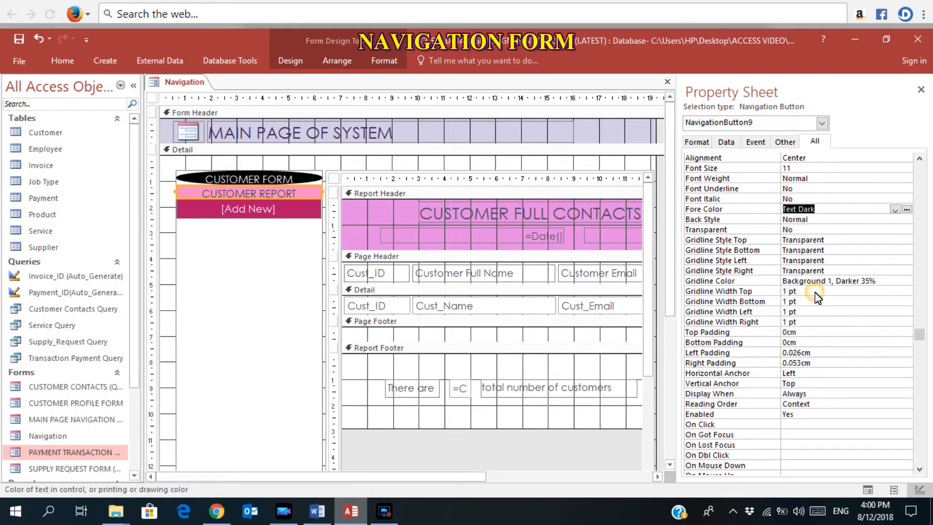
pyautogui.click(835, 221)
pyautogui.click(906, 220)
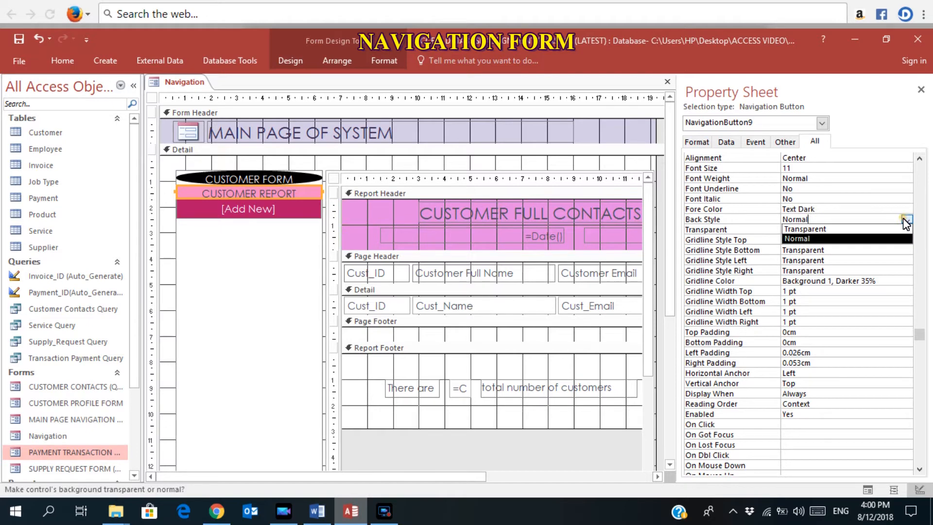
pyautogui.click(859, 231)
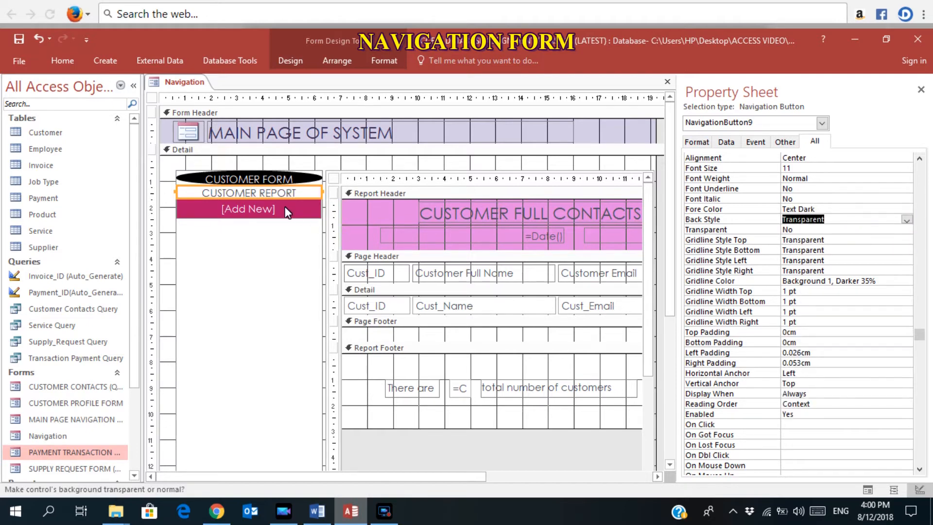
pyautogui.click(275, 204)
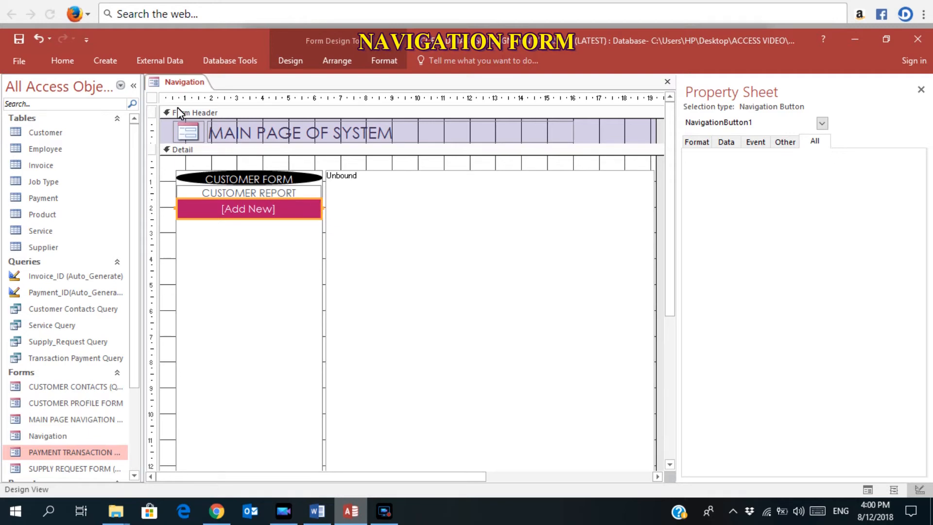
pyautogui.click(23, 62)
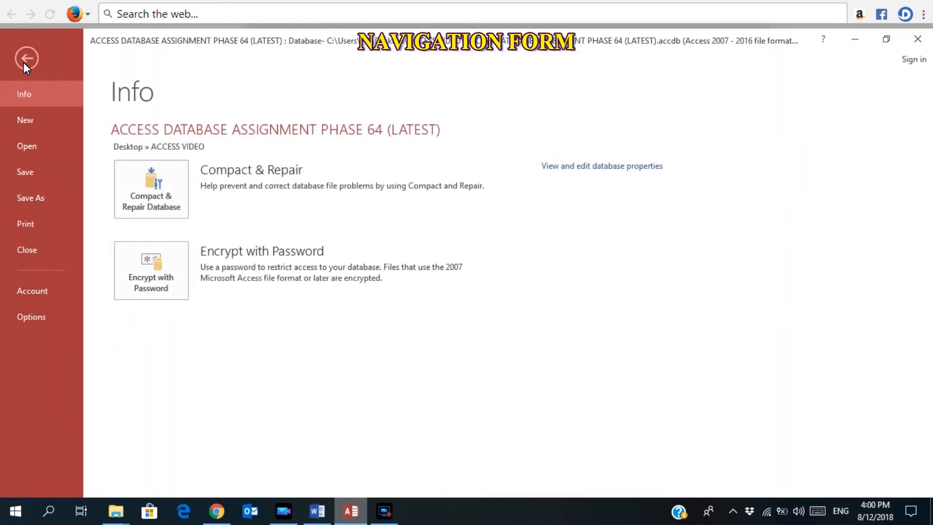
# Set Display Form to Navigation and turn off Display Navigation Pane in Current Database options.
pyautogui.press('Escape')
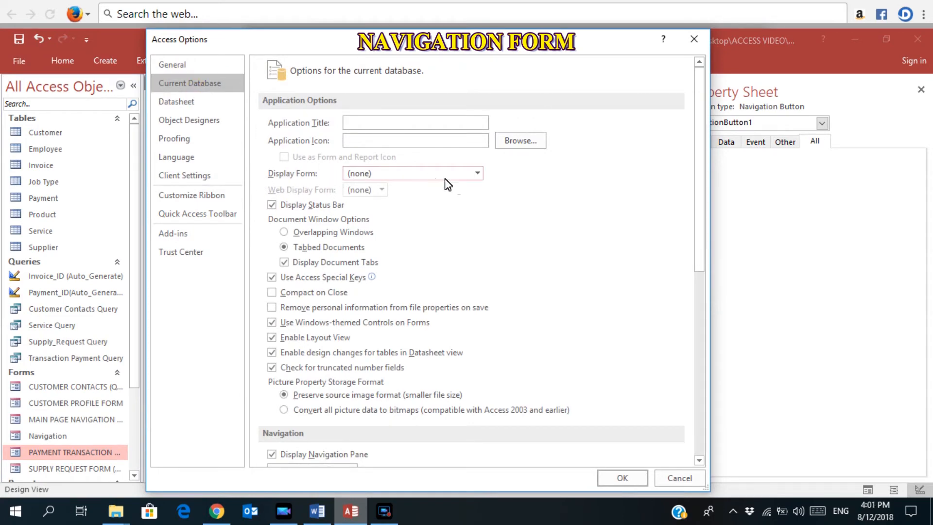
pyautogui.click(475, 174)
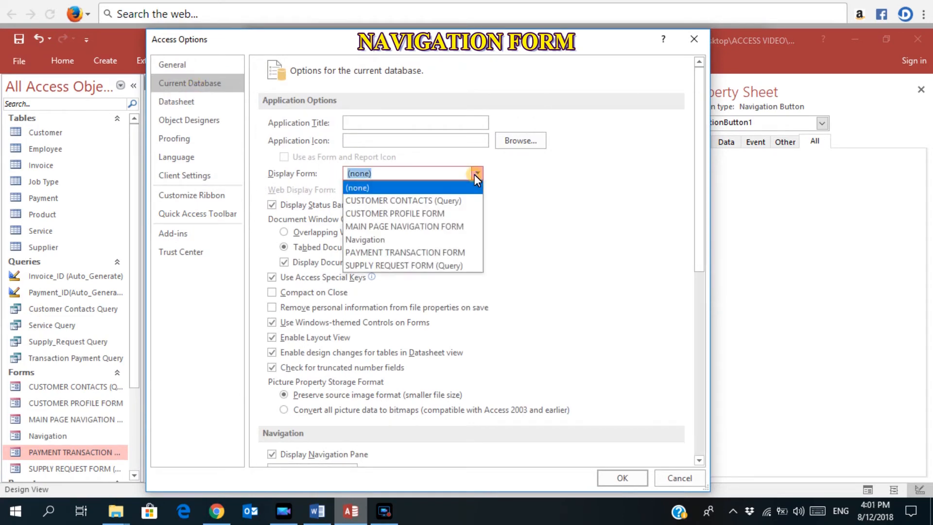
pyautogui.click(387, 238)
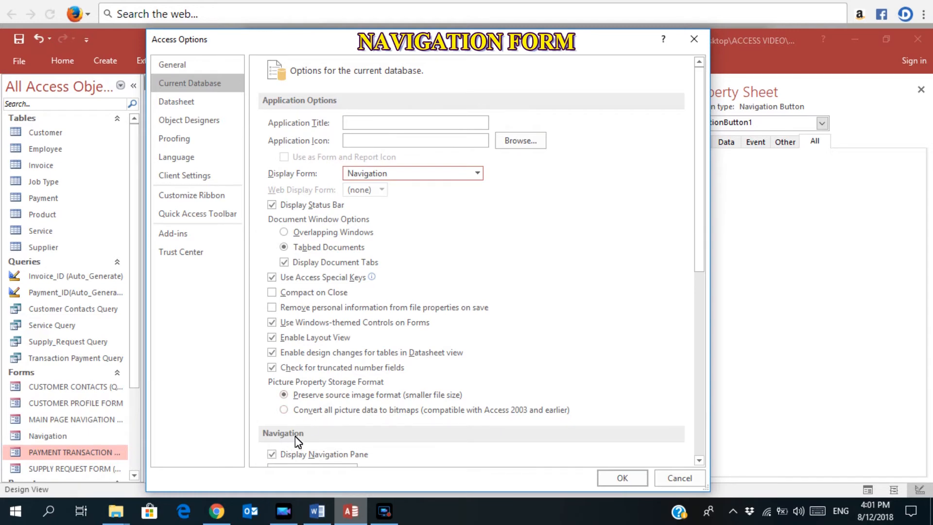
pyautogui.click(273, 455)
pyautogui.click(272, 455)
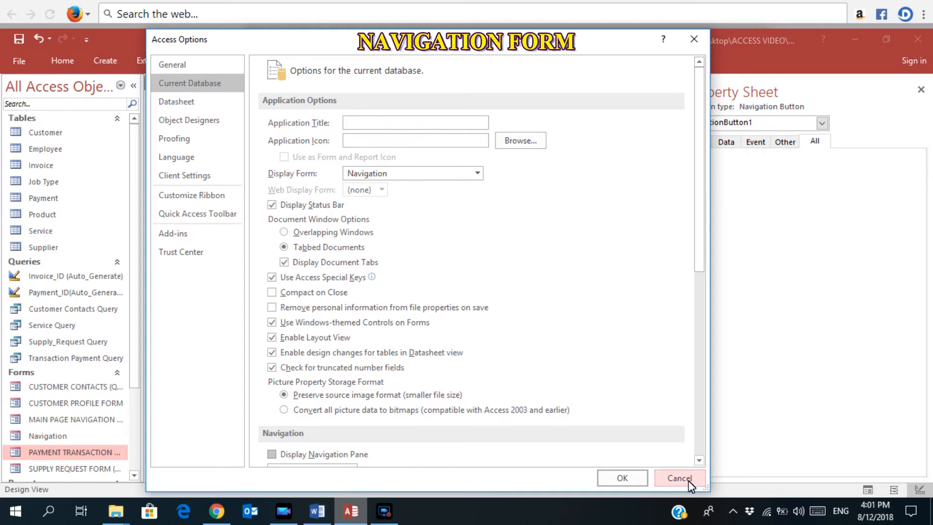
pyautogui.click(631, 480)
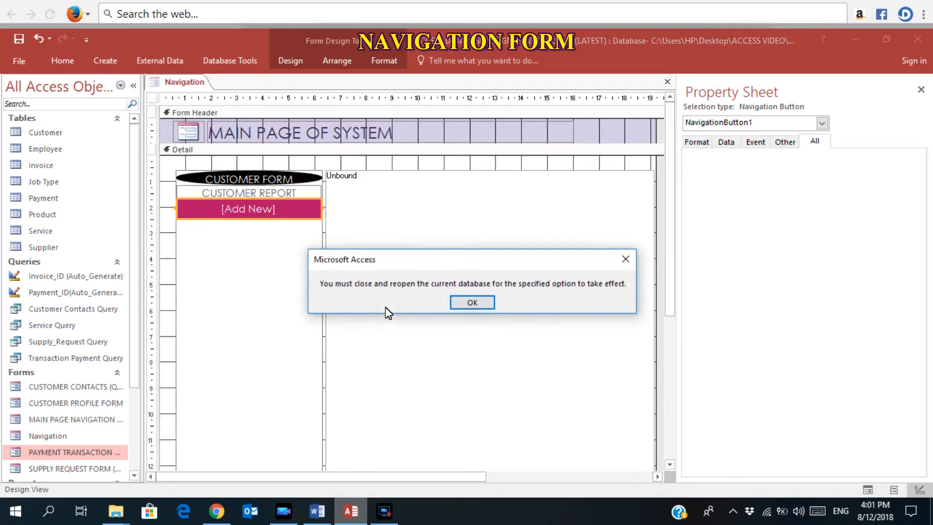
# Close the database and reopen ACCESS DATABASE ASSIGNMENT PHASE 64 (LATEST) from the Recent list.
pyautogui.click(468, 305)
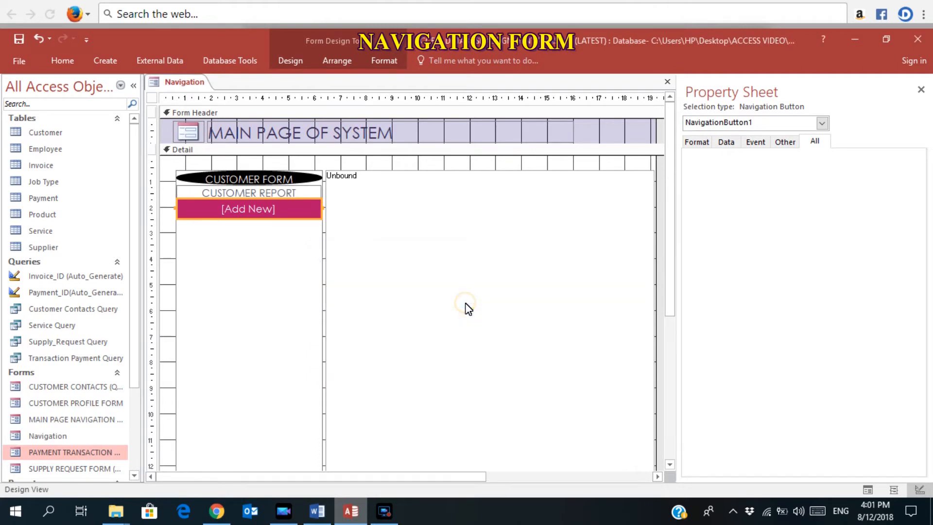
pyautogui.click(21, 60)
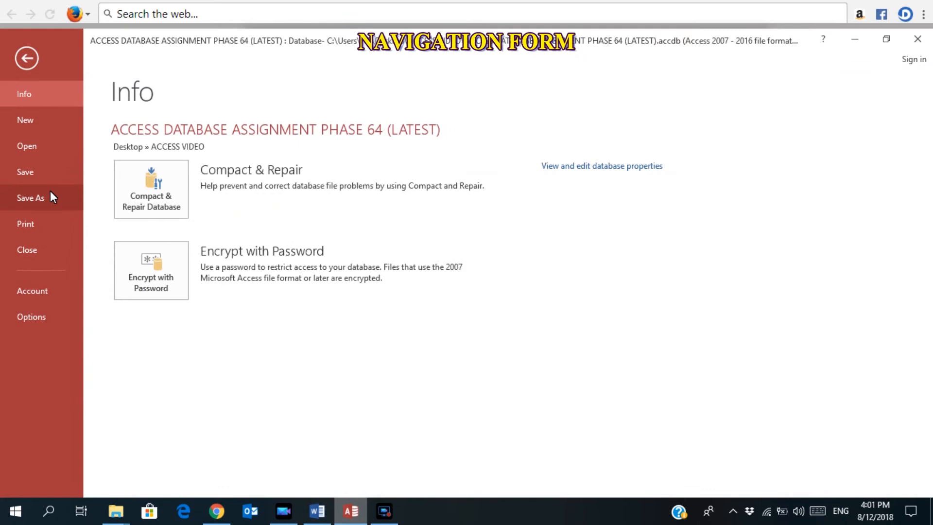
pyautogui.click(34, 250)
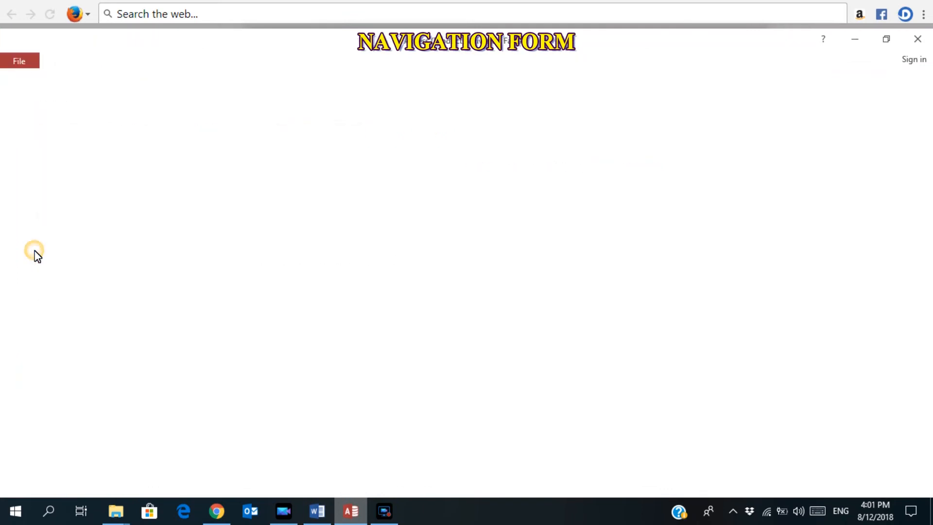
pyautogui.click(21, 57)
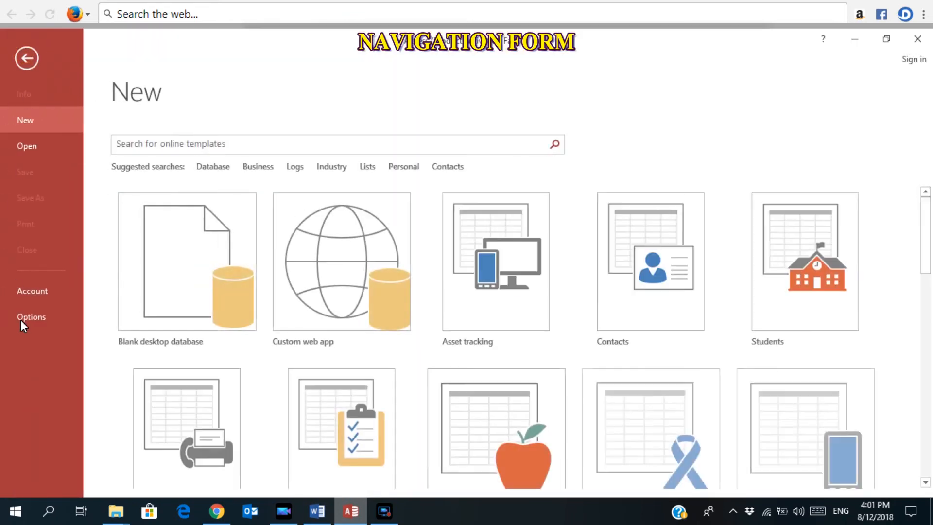
pyautogui.click(51, 155)
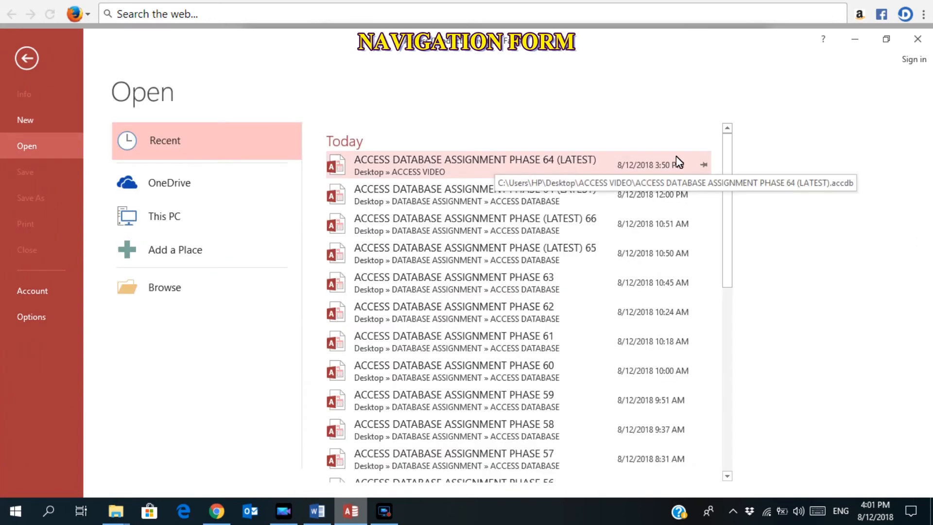
pyautogui.click(462, 168)
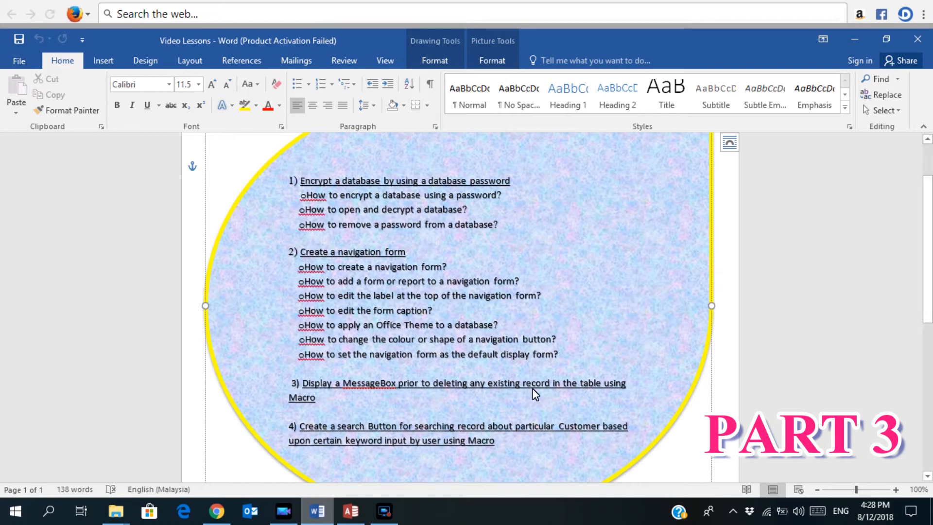
# Return to Access and open CUSTOMER PROFILE FORM from the Navigation Pane in Design View.
pyautogui.click(351, 517)
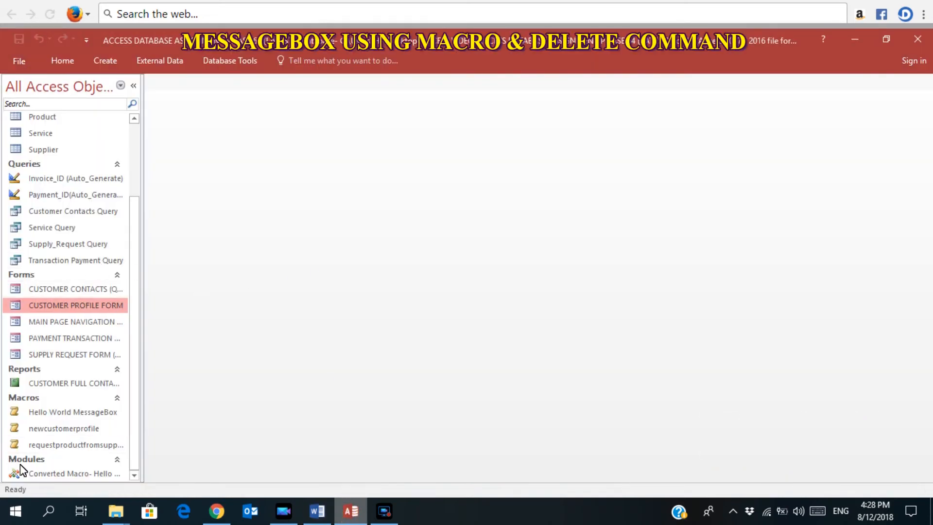
pyautogui.doubleClick(98, 310)
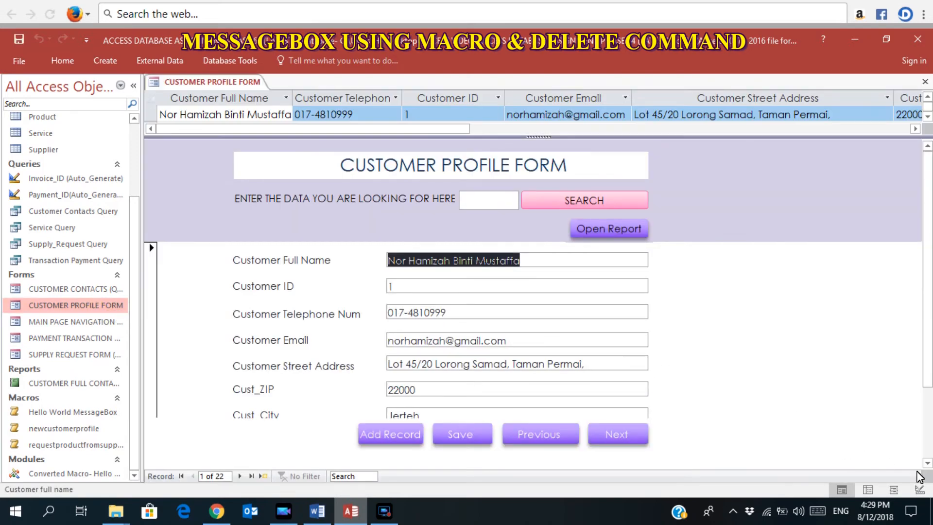
pyautogui.click(919, 489)
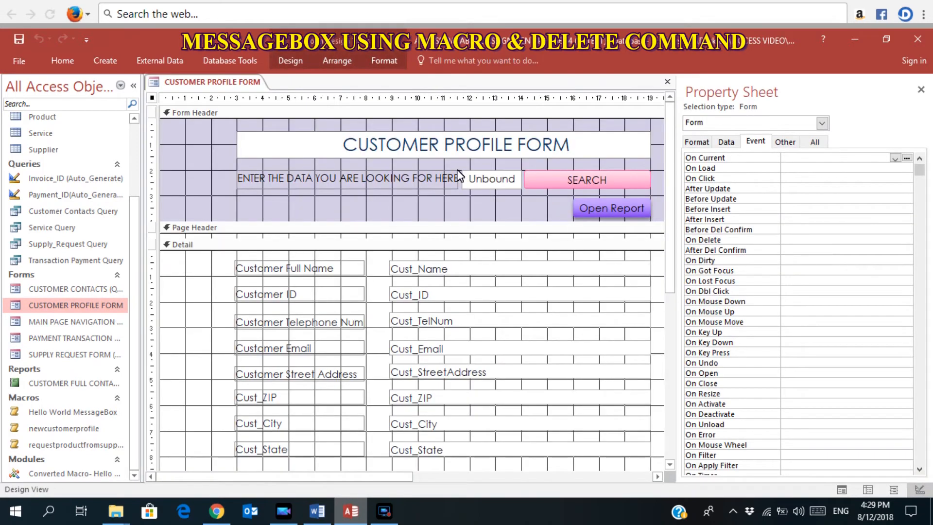
# Draw a text-labelled command button in the form footer that deletes the current record.
pyautogui.click(288, 59)
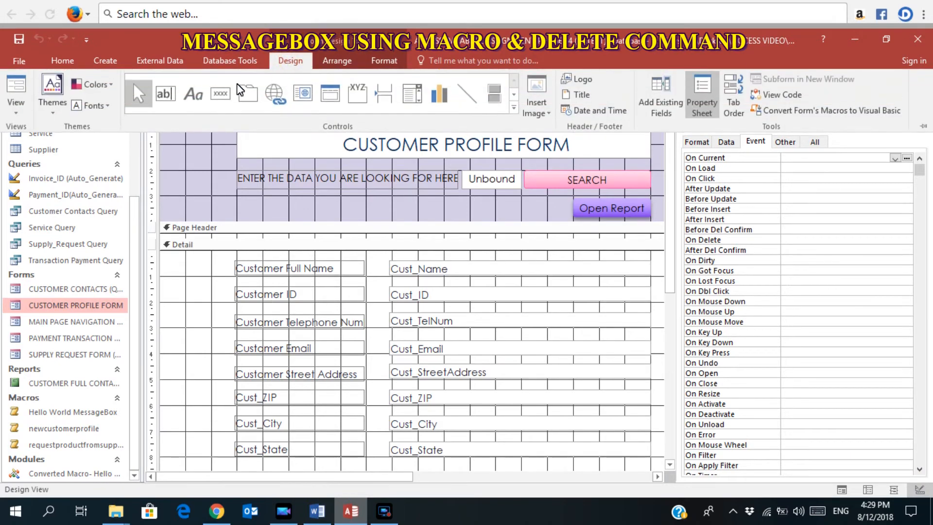
pyautogui.click(225, 94)
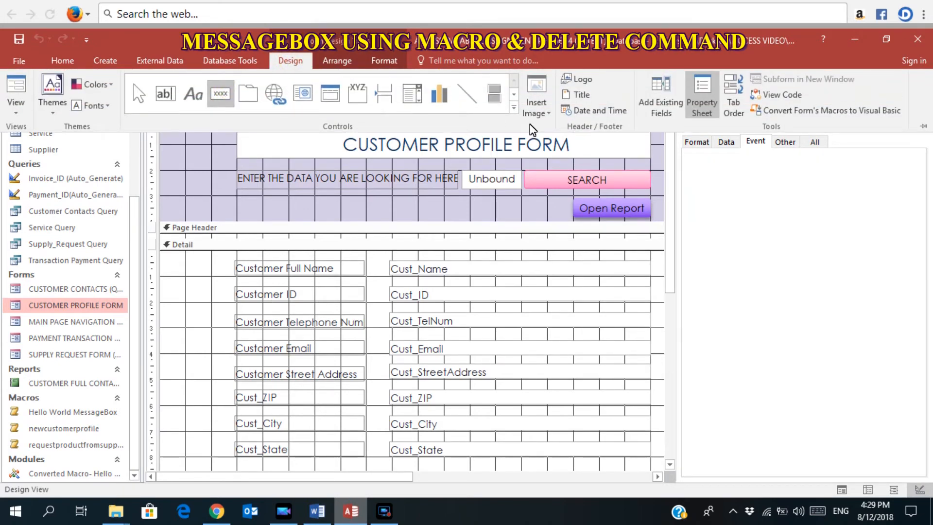
pyautogui.click(673, 176)
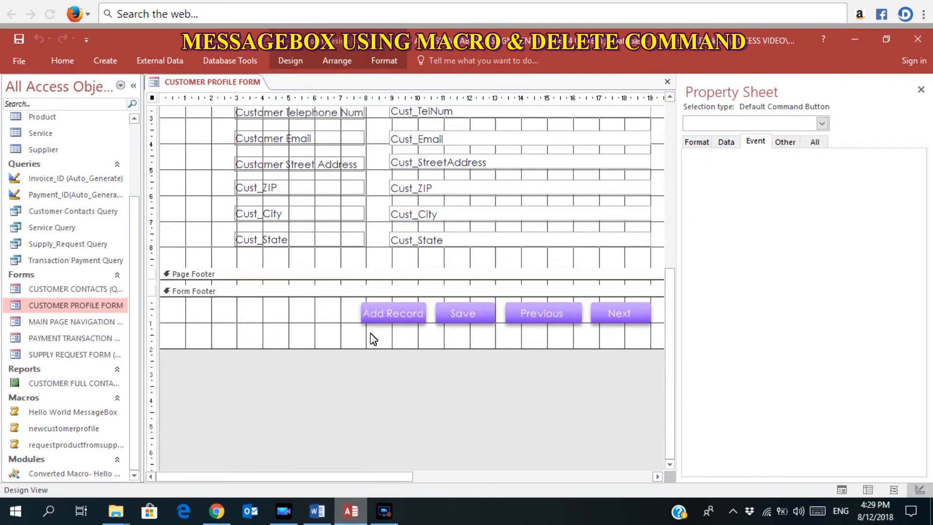
pyautogui.moveTo(260, 305); pyautogui.dragTo(348, 327)
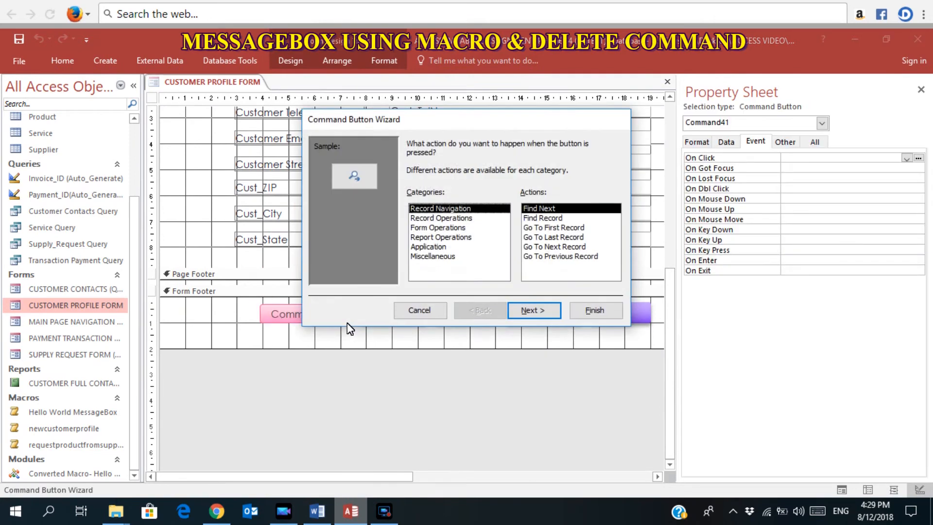
pyautogui.click(450, 218)
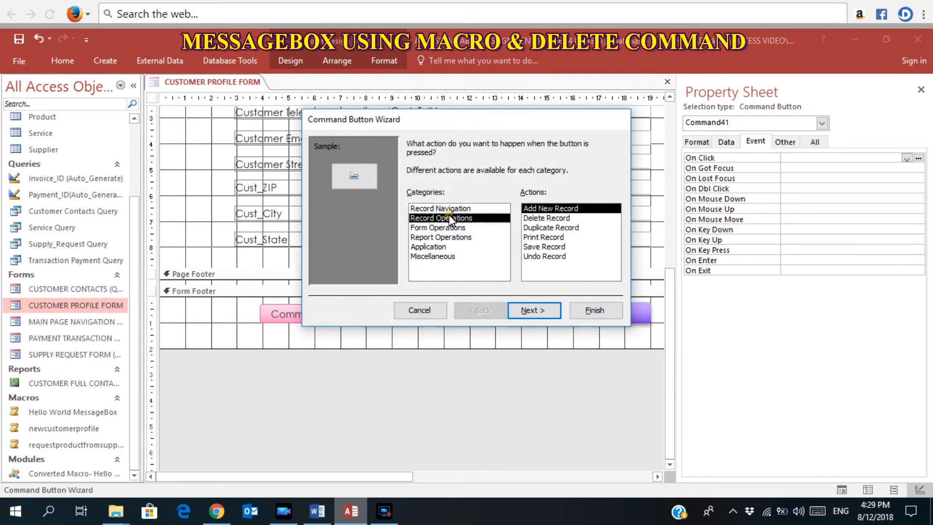
pyautogui.click(548, 218)
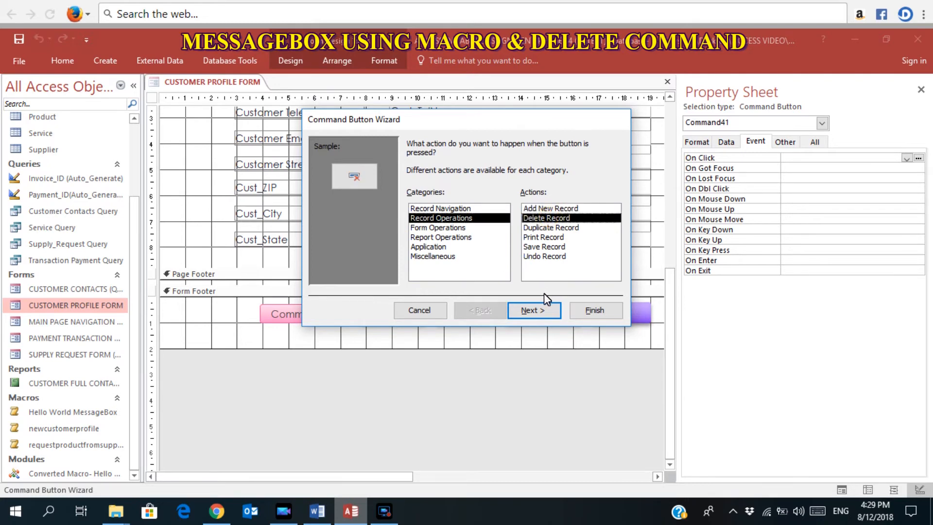
pyautogui.click(534, 310)
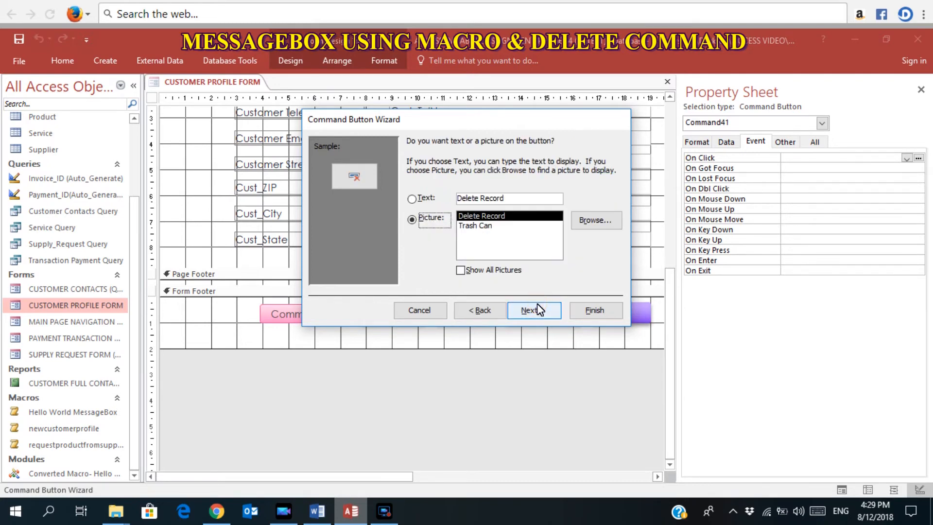
pyautogui.click(418, 198)
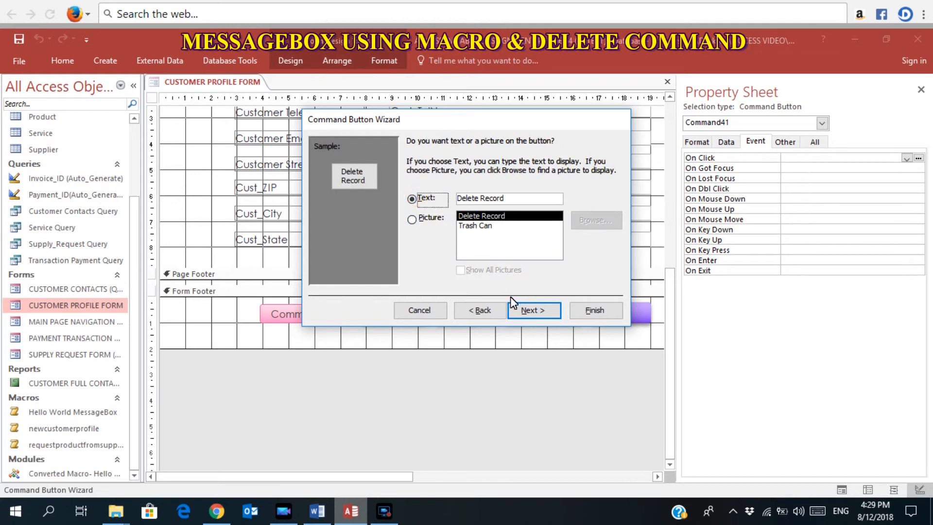
pyautogui.click(527, 307)
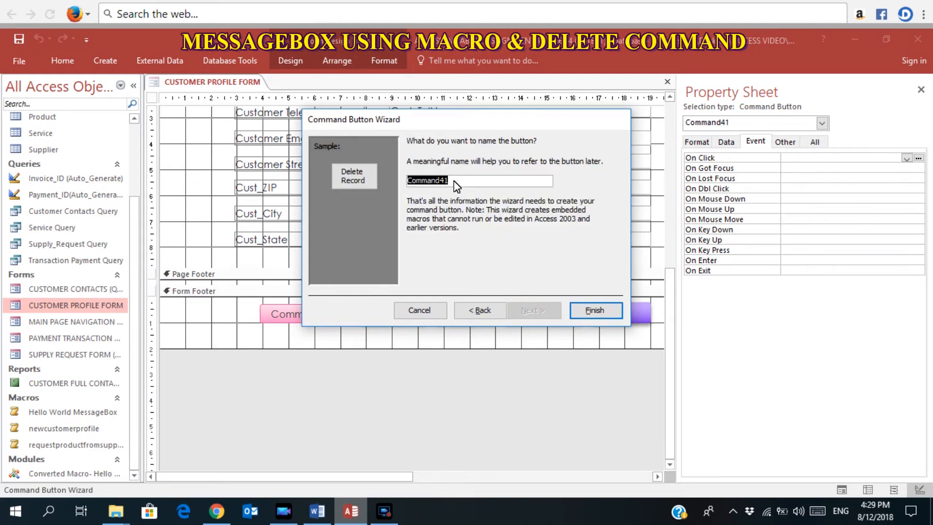
# Name the button 'Delete Record', finish the wizard, and show its properties.
pyautogui.press('BackSpace')
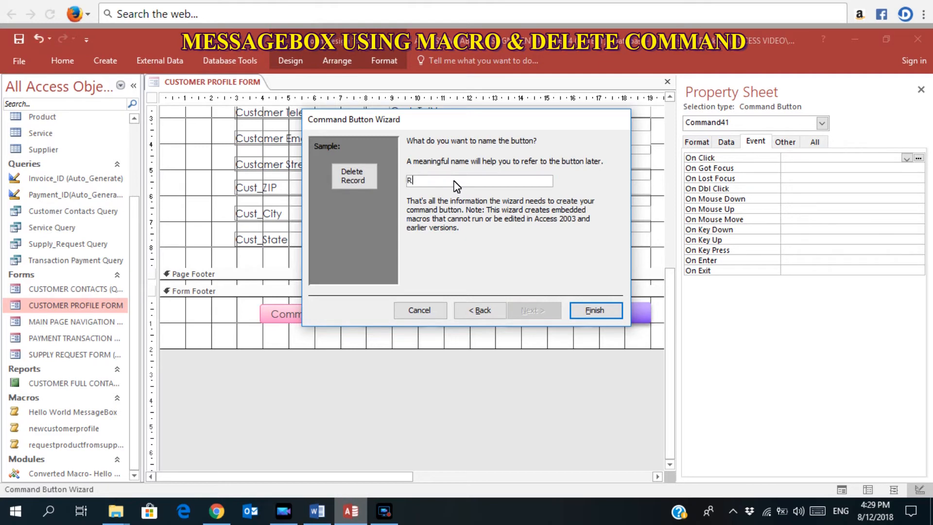
pyautogui.write('Delete')
pyautogui.click(588, 310)
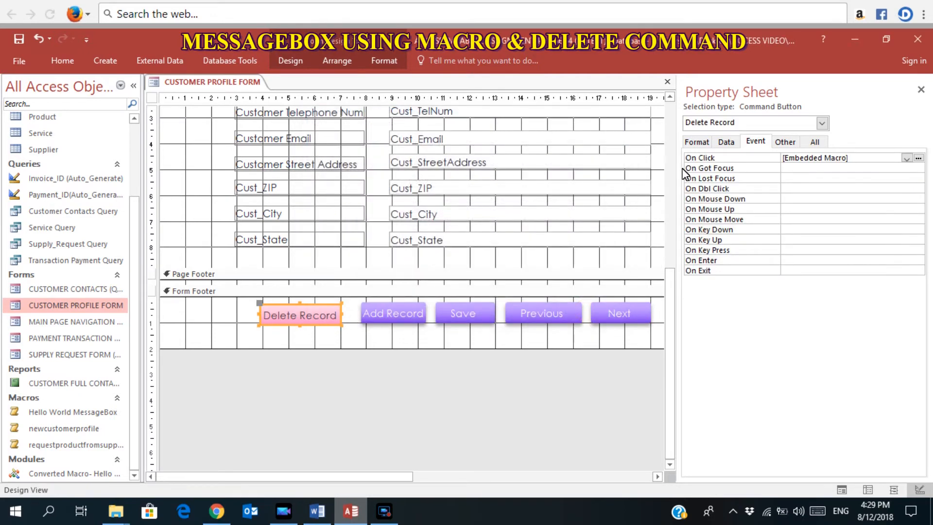
pyautogui.click(292, 64)
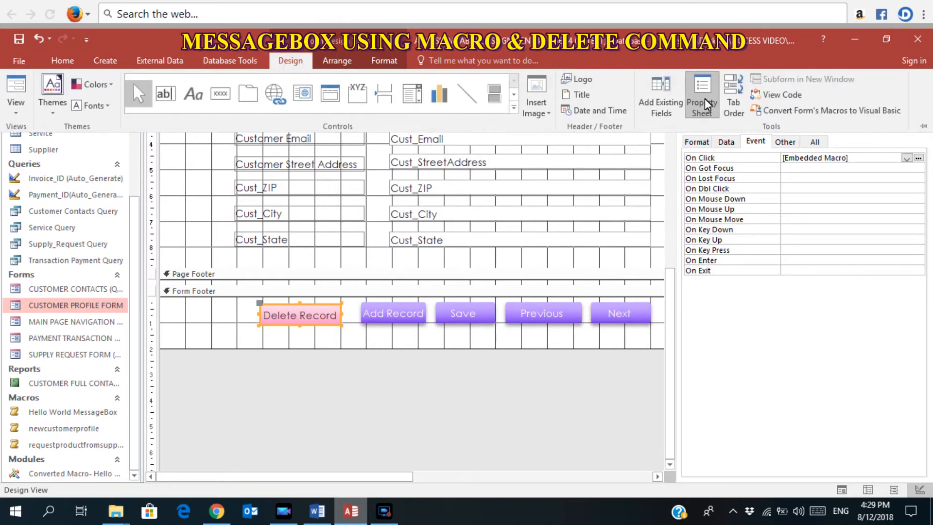
pyautogui.click(866, 150)
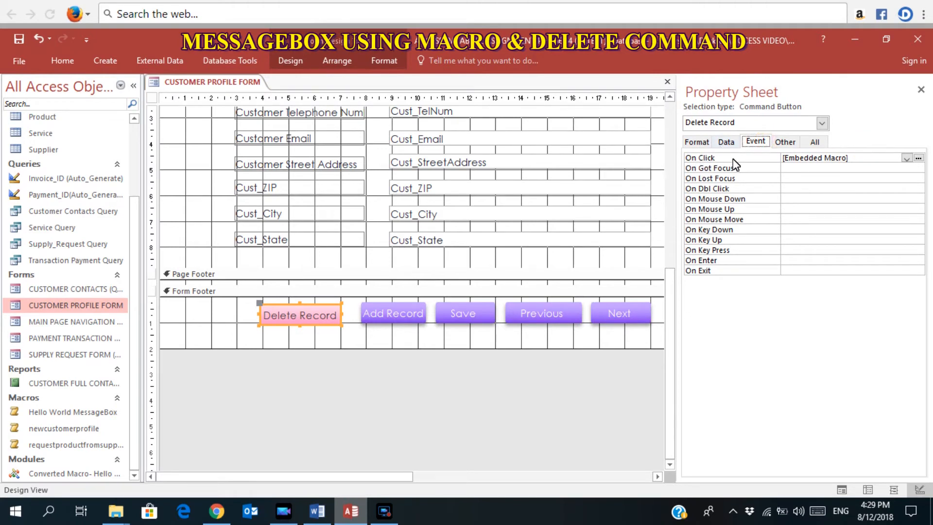
# Add a MessageBox action reading 'You have successfully delete the data' to the Delete Record click macro.
pyautogui.click(919, 158)
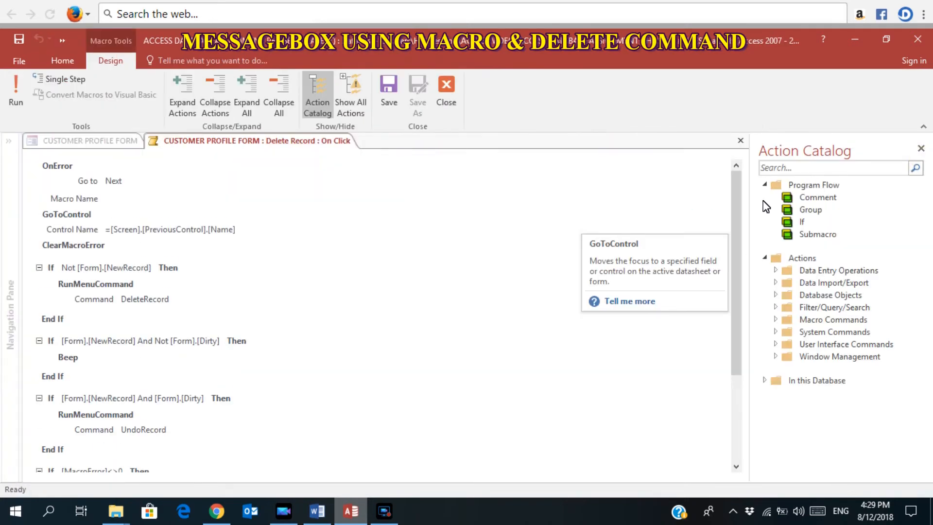
pyautogui.moveTo(738, 209); pyautogui.dragTo(753, 329)
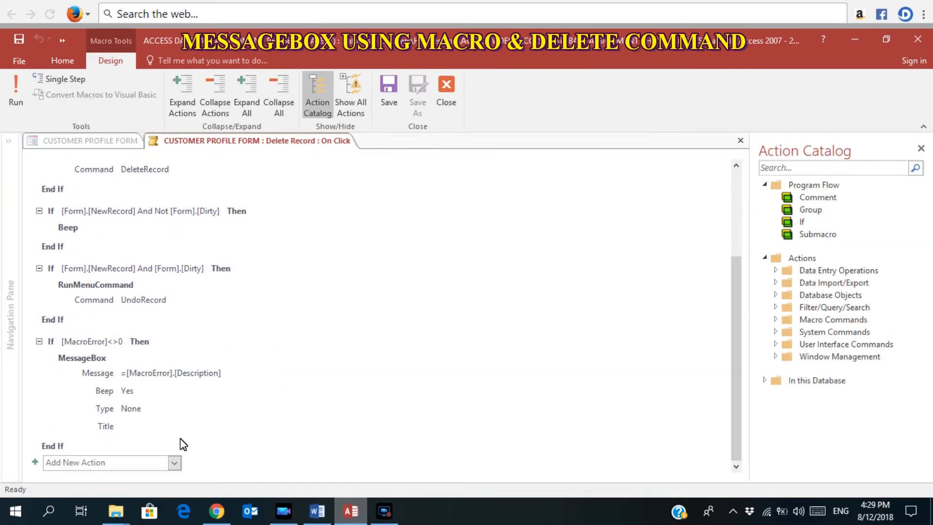
pyautogui.click(175, 463)
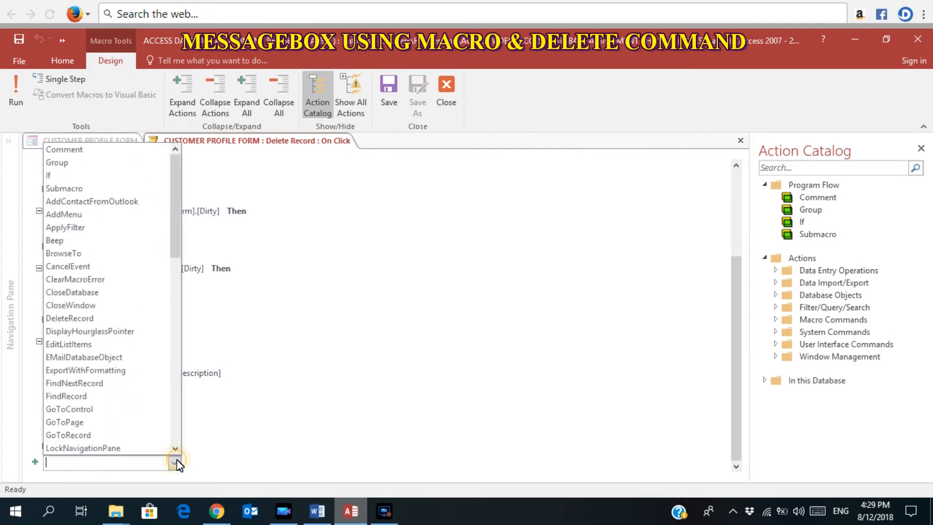
pyautogui.moveTo(176, 230); pyautogui.dragTo(173, 295)
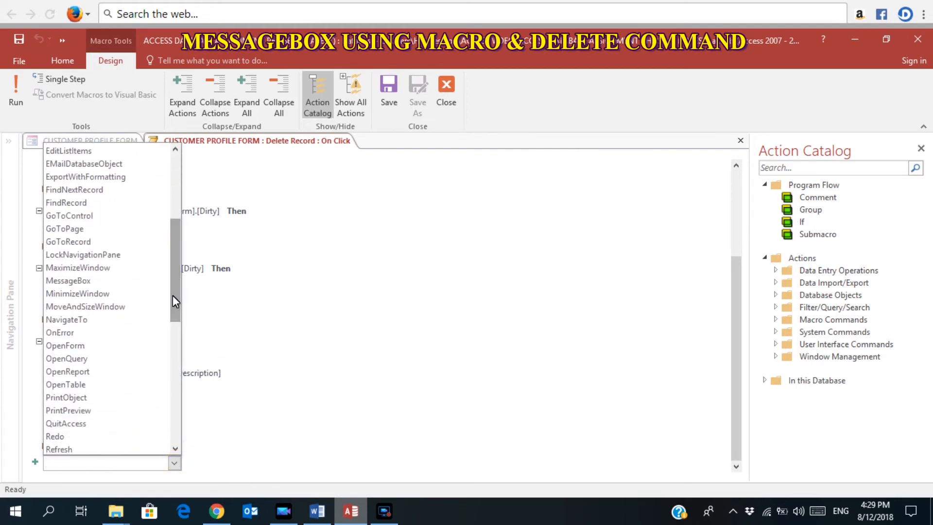
pyautogui.click(129, 282)
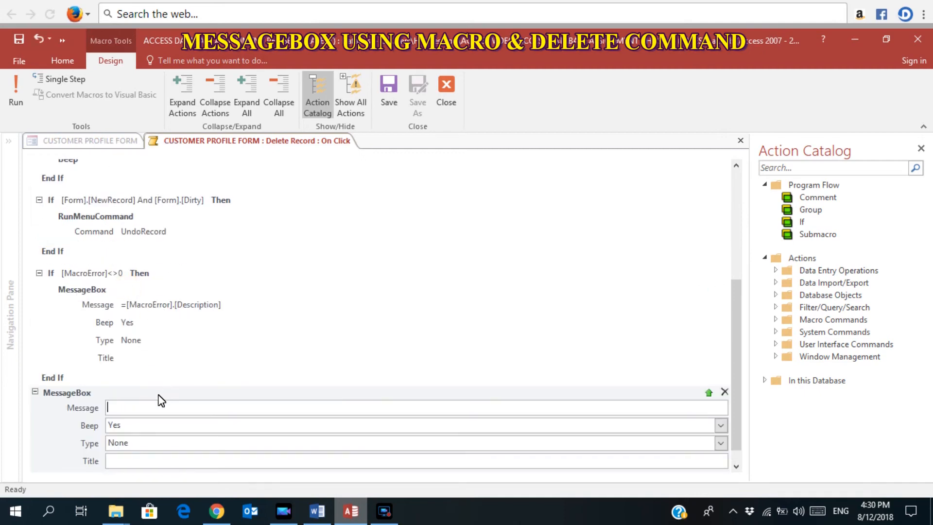
pyautogui.write('A')
pyautogui.write('You have')
pyautogui.write('successfully delete the')
pyautogui.write('data')
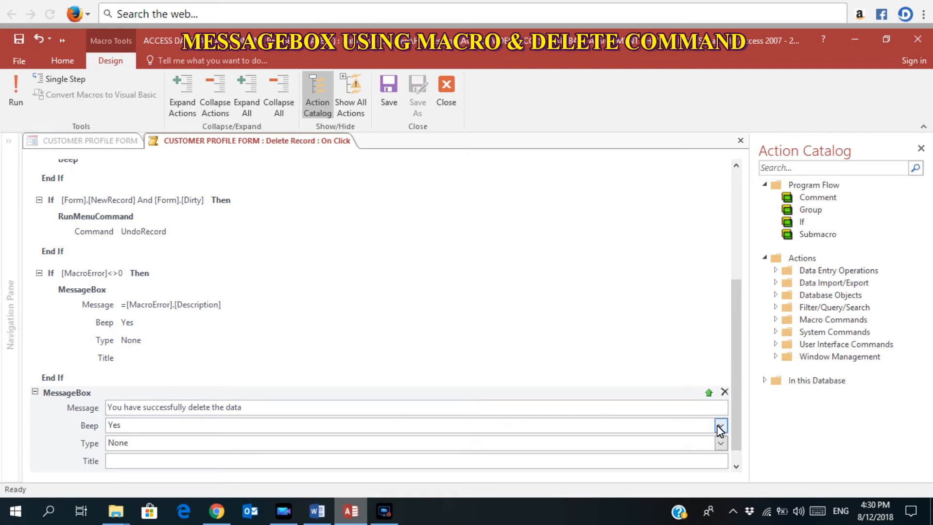
# Set the message box type to Information, then save and close the macro.
pyautogui.click(721, 442)
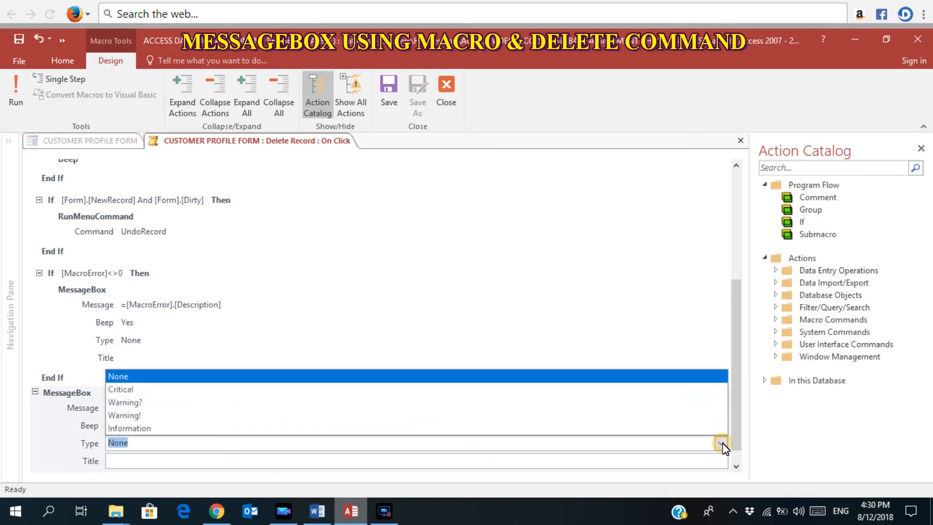
pyautogui.click(204, 428)
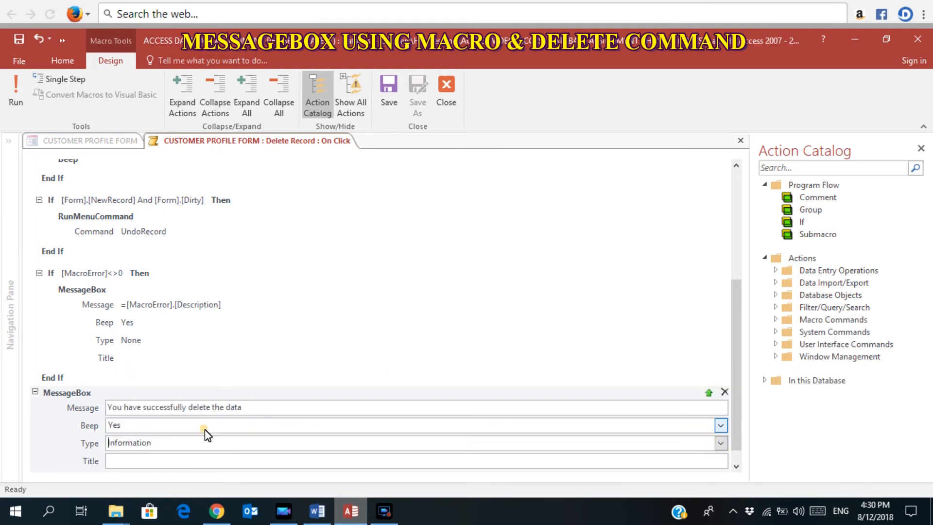
pyautogui.click(391, 109)
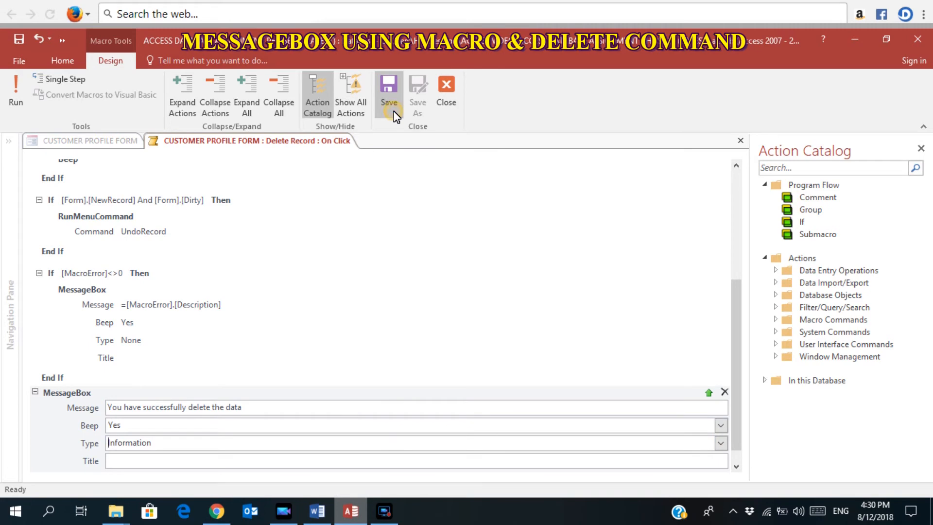
pyautogui.click(443, 105)
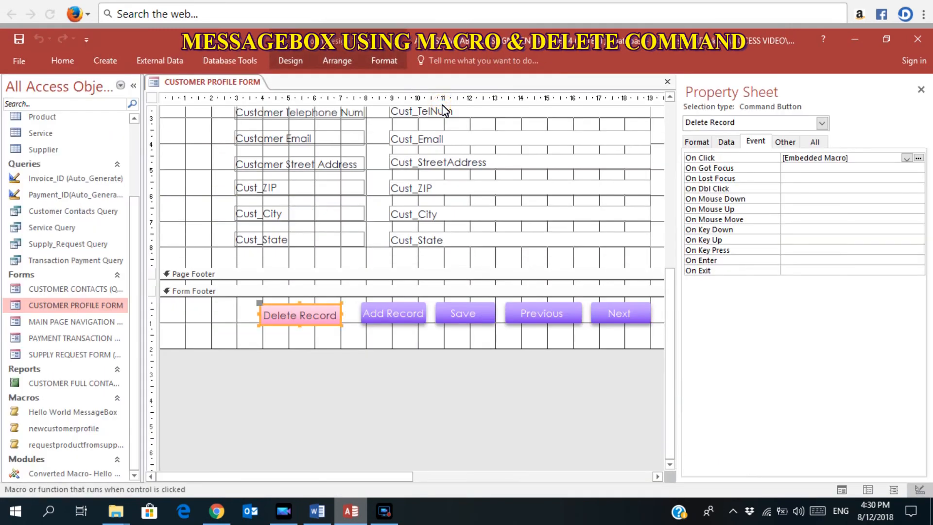
# In Form View, delete the first customer record, confirm Yes and OK, then close the form.
pyautogui.click(841, 490)
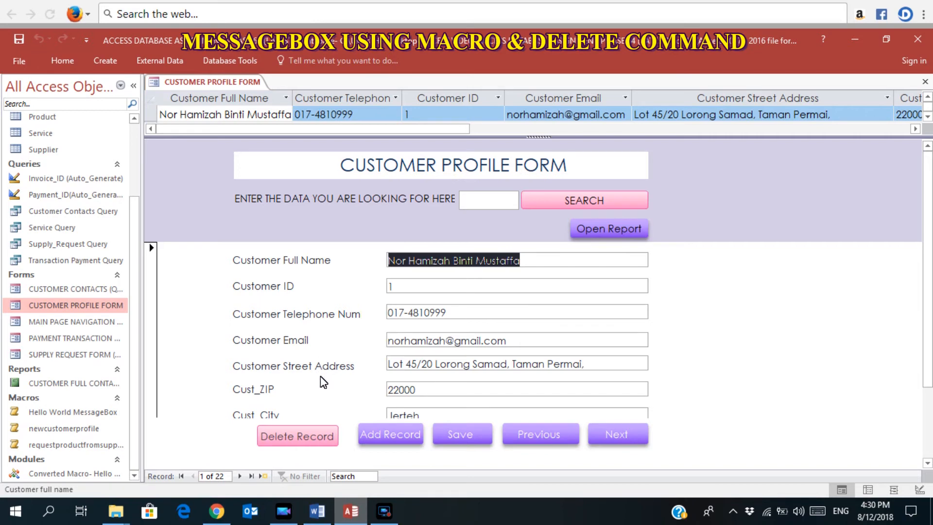
pyautogui.click(284, 439)
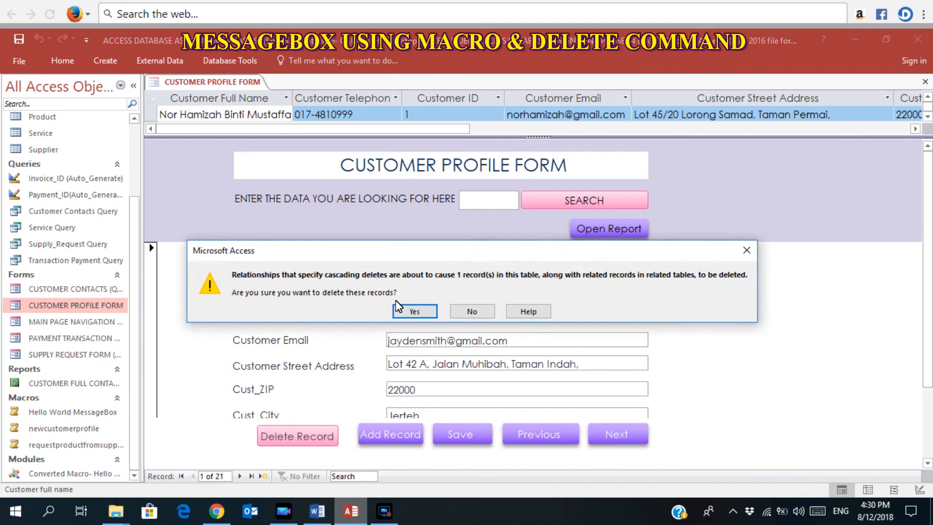
pyautogui.click(406, 309)
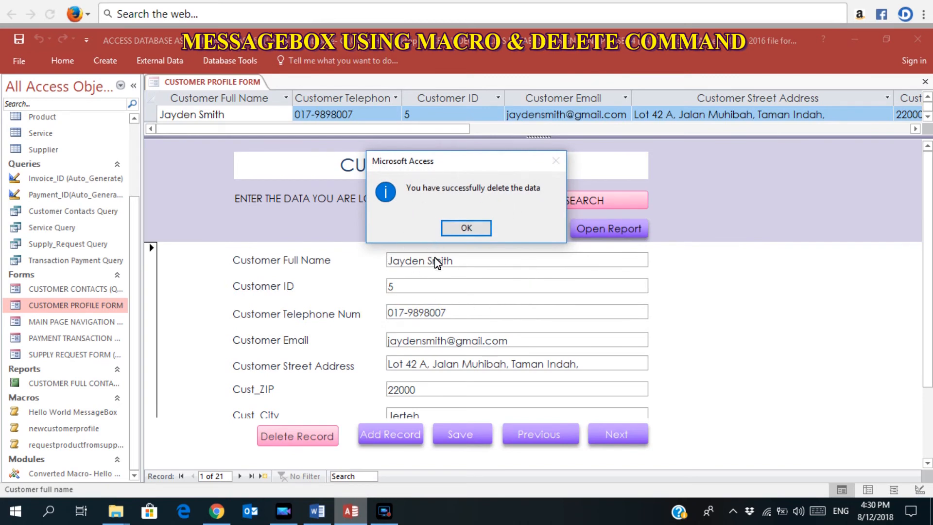
pyautogui.click(466, 228)
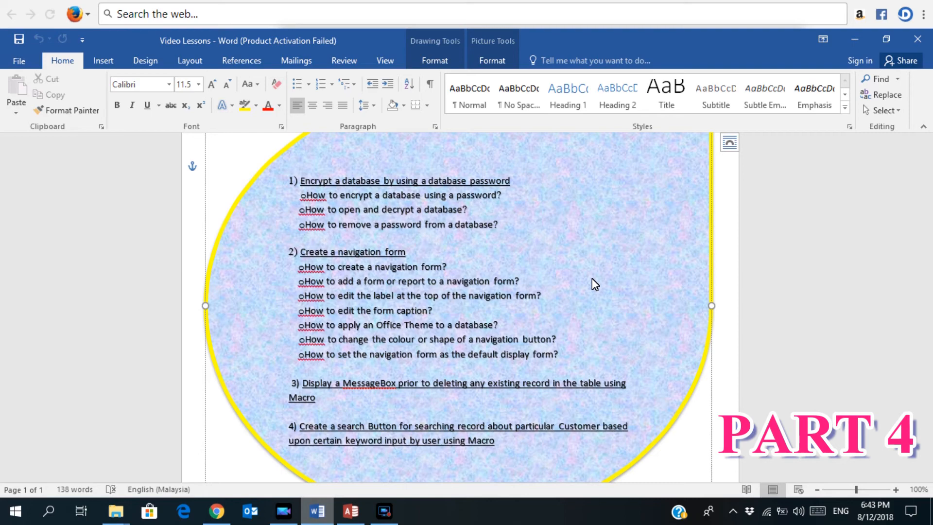
pyautogui.click(350, 510)
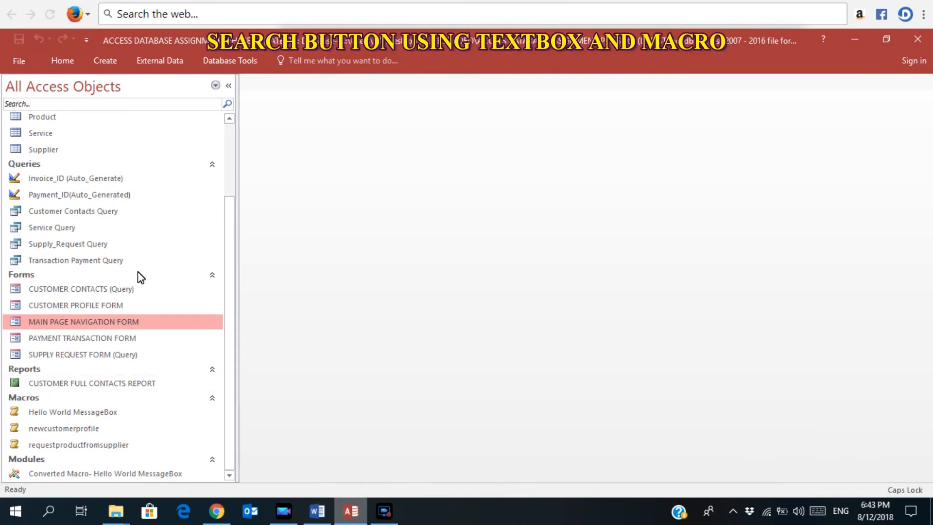
# Open MAIN PAGE NAVIGATION FORM and switch it to Design View.
pyautogui.doubleClick(146, 326)
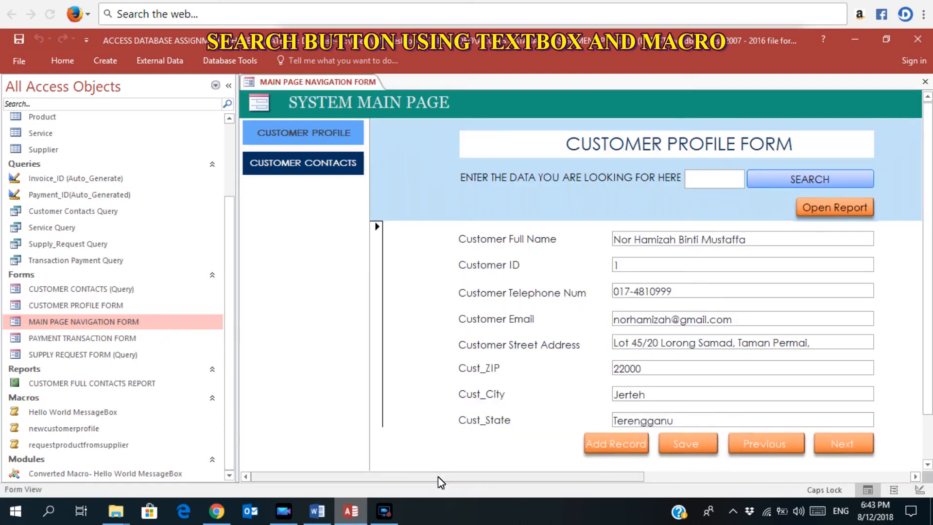
pyautogui.moveTo(435, 481); pyautogui.dragTo(485, 476)
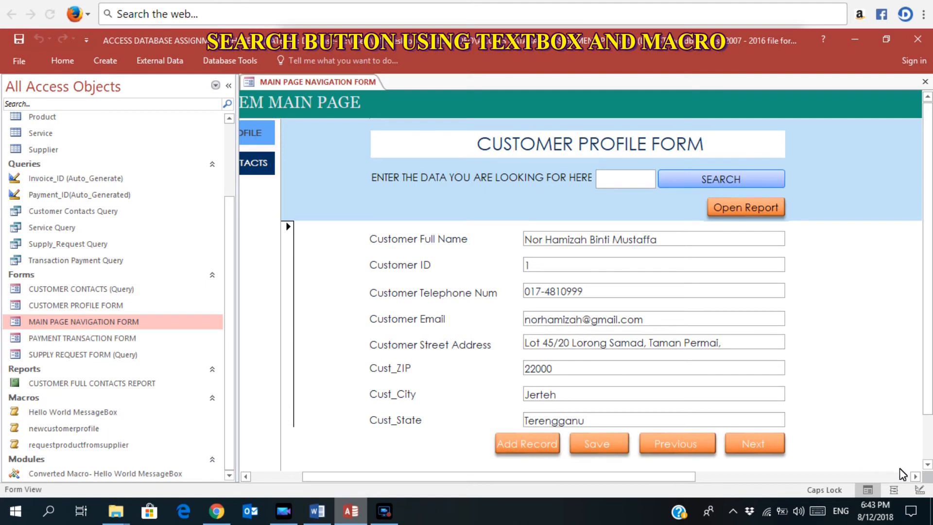
pyautogui.click(918, 490)
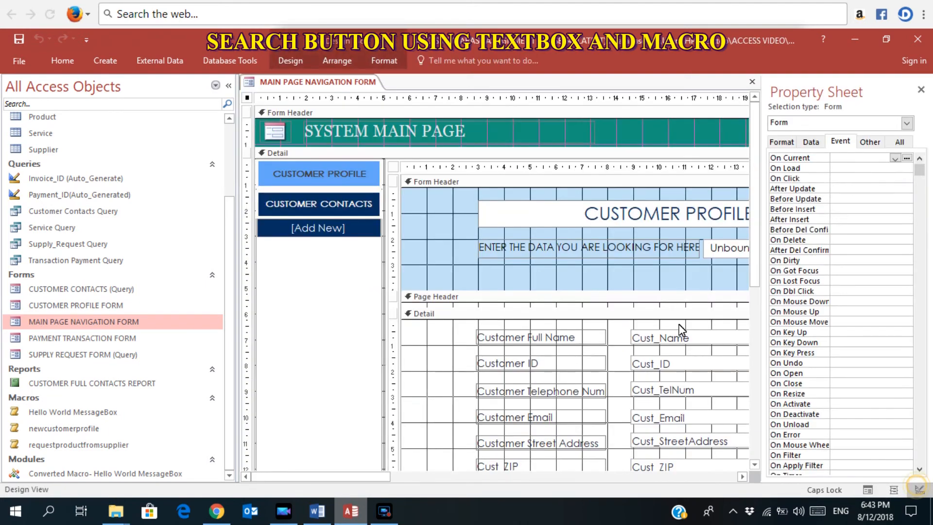
# Draw a new unbound text box under the search prompt on the form.
pyautogui.click(291, 60)
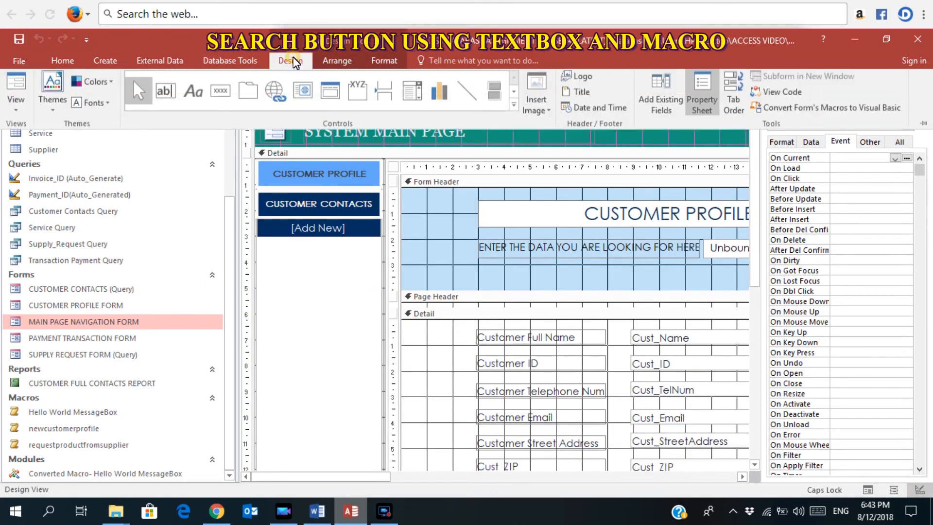
pyautogui.click(179, 96)
pyautogui.moveTo(350, 477); pyautogui.dragTo(443, 478)
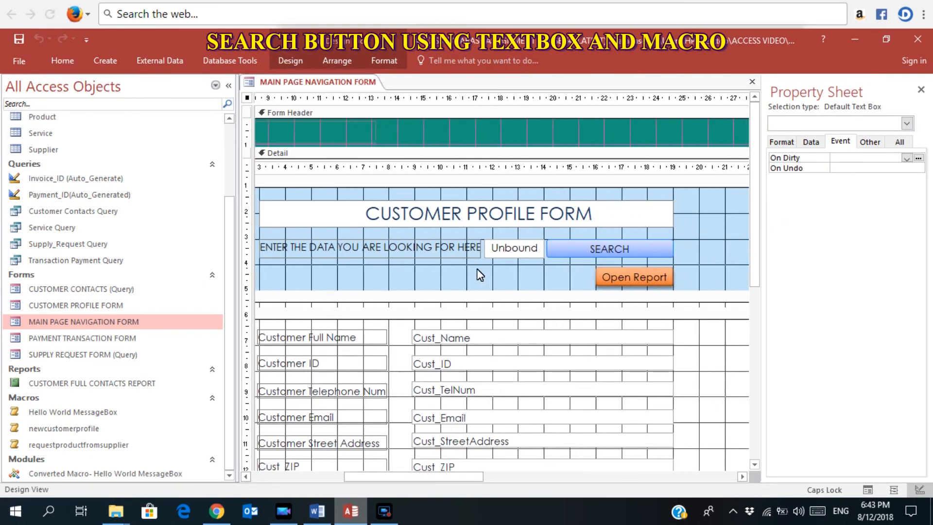
pyautogui.moveTo(471, 267); pyautogui.dragTo(545, 287)
# Widen the text box's label and caption it 'ENETER THE CUSTOMER NAME HERE>>>>>'.
pyautogui.click(418, 274)
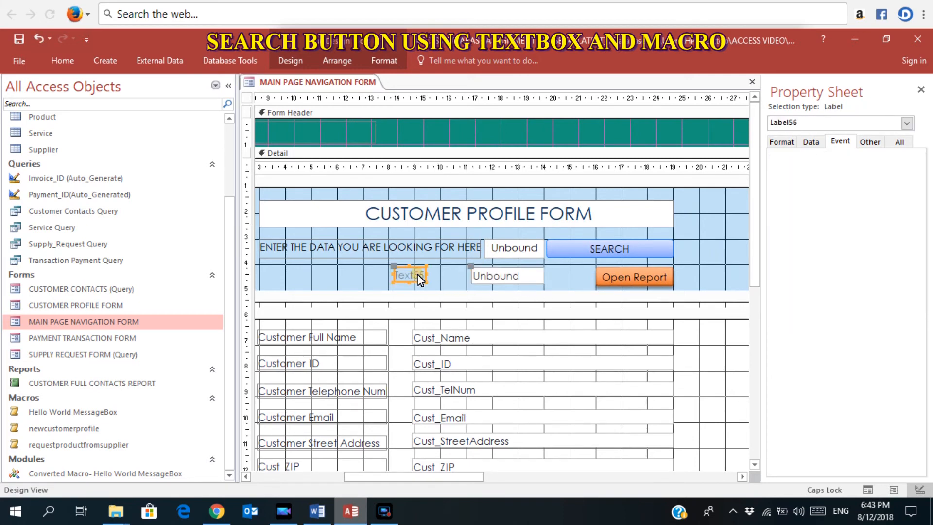
pyautogui.moveTo(425, 275); pyautogui.dragTo(467, 278)
pyautogui.moveTo(395, 278); pyautogui.dragTo(260, 273)
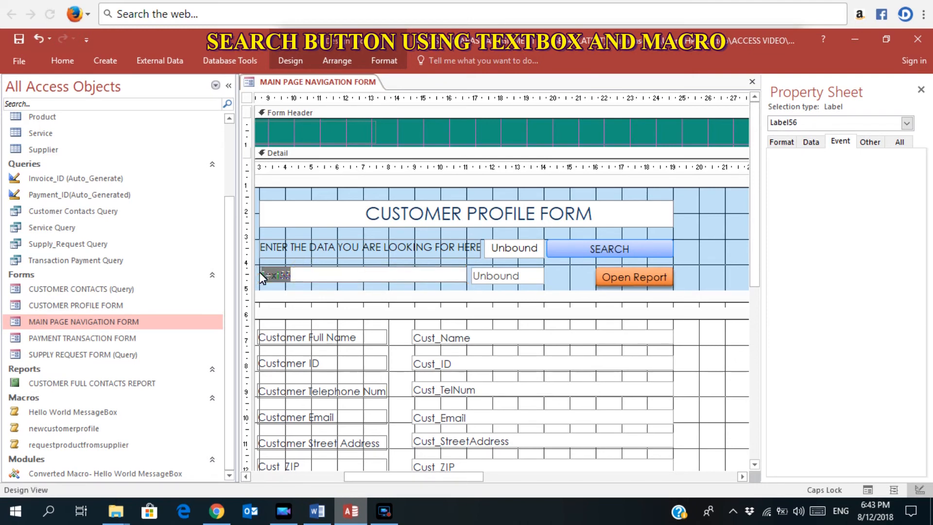
pyautogui.press('Delete')
pyautogui.write('ENE')
pyautogui.write('TER')
pyautogui.write(' THE CUSTOM')
pyautogui.write('ER NAME HERE')
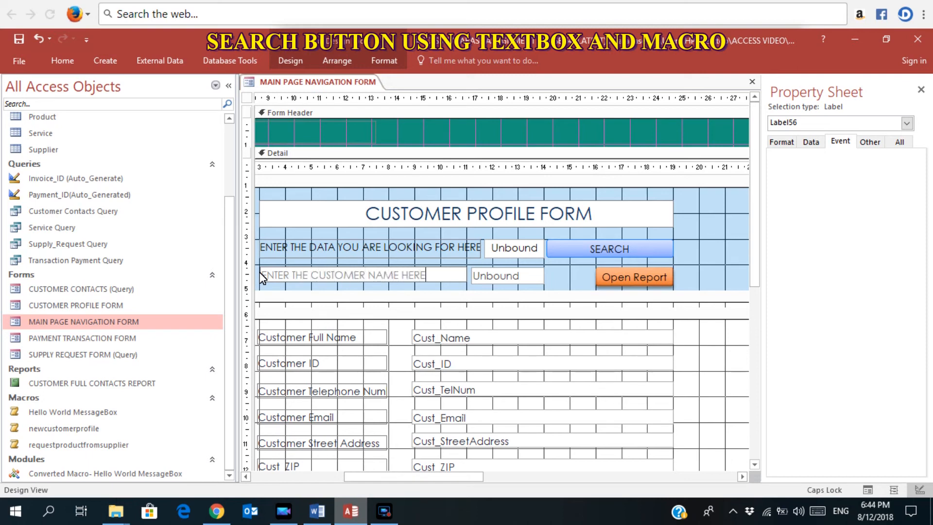
pyautogui.write('>>>>>')
# Rename the new unbound text box from Text55 to SEARCH NAME in the Property Sheet.
pyautogui.click(477, 280)
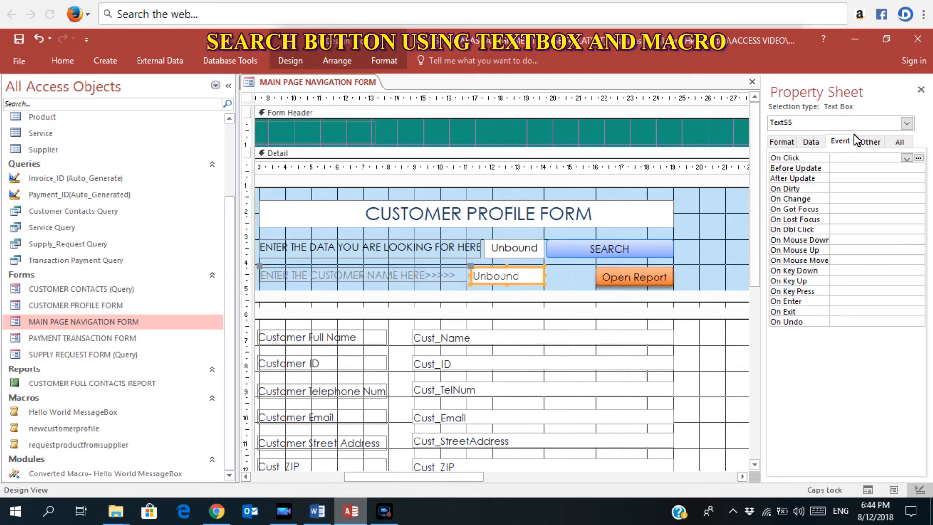
pyautogui.click(899, 142)
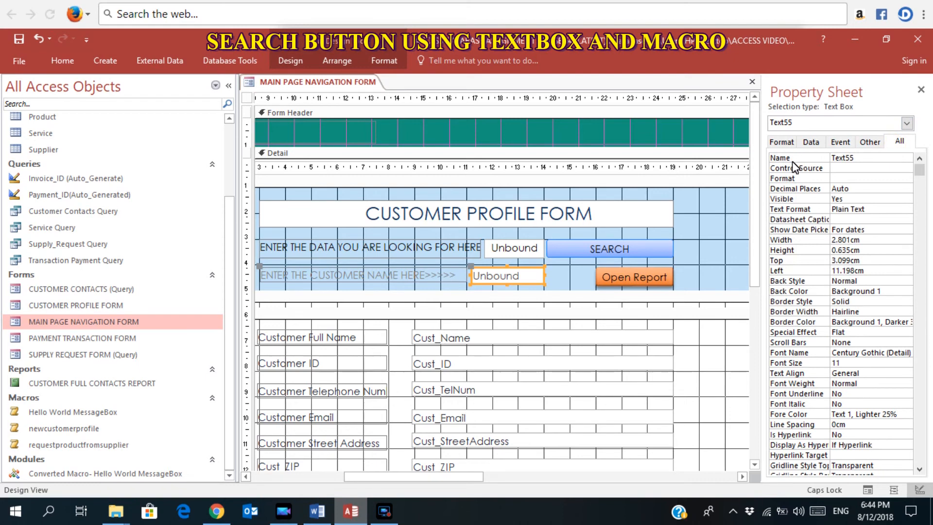
pyautogui.click(821, 160)
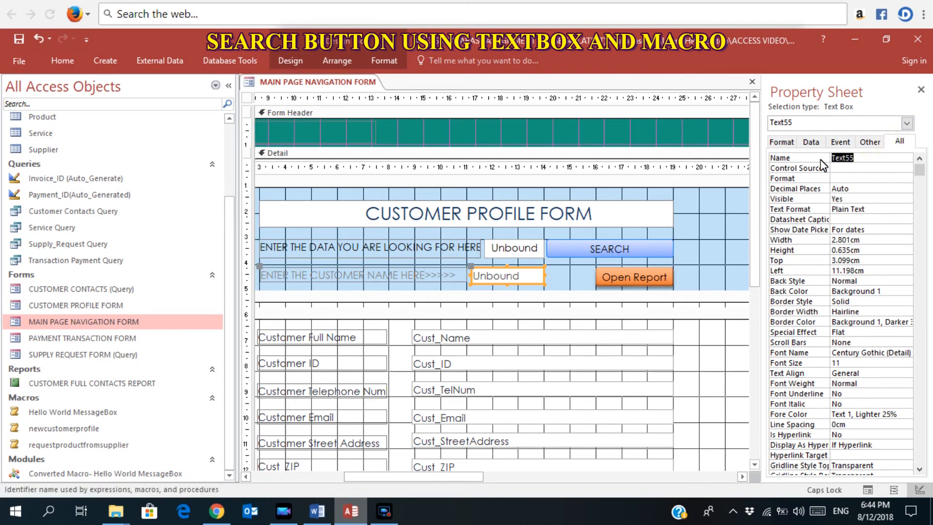
pyautogui.write('SEARCH NAME')
pyautogui.click(577, 270)
pyautogui.click(537, 278)
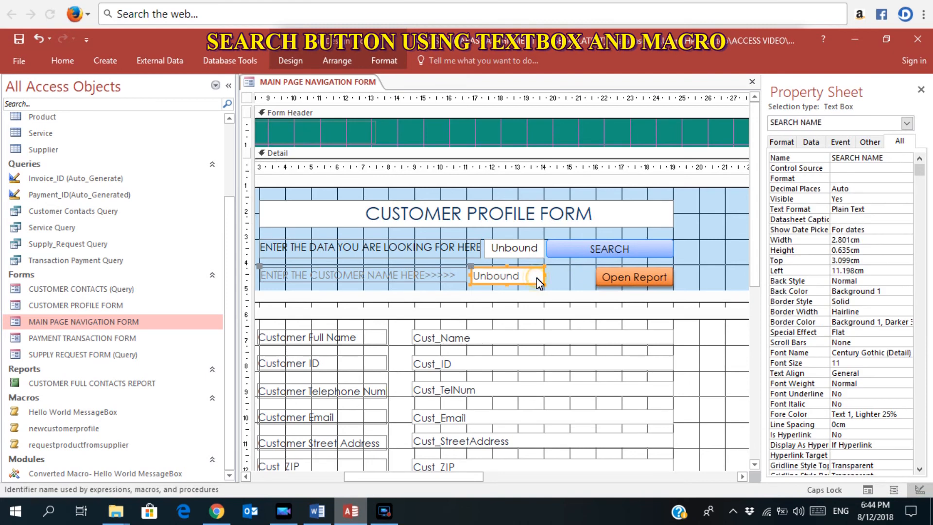
pyautogui.click(287, 62)
pyautogui.click(220, 93)
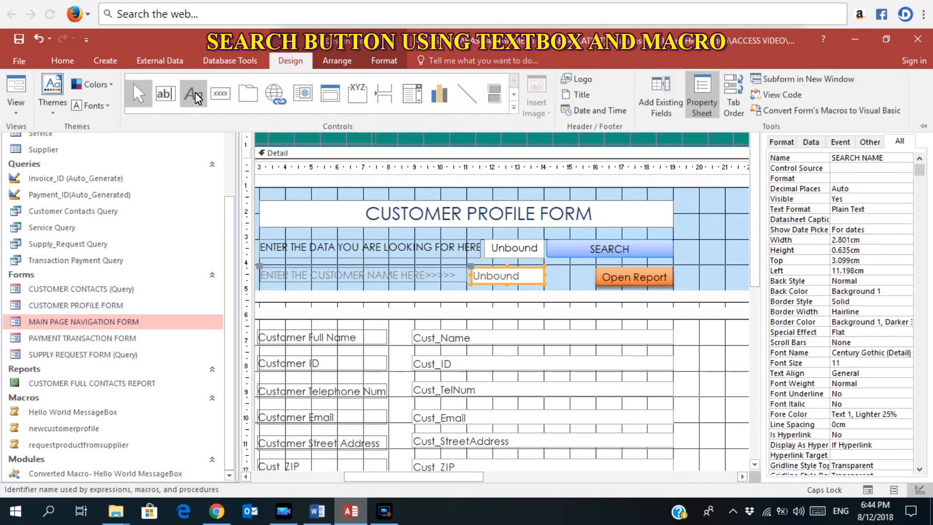
# Draw a plain command button beside the SEARCH NAME box, skipping the wizard.
pyautogui.click(552, 263)
pyautogui.moveTo(553, 263); pyautogui.dragTo(587, 283)
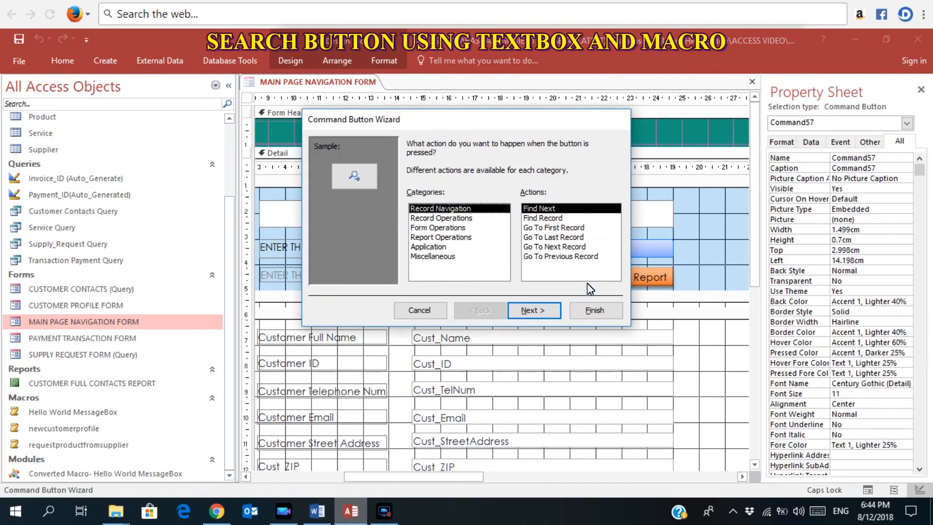
pyautogui.click(419, 310)
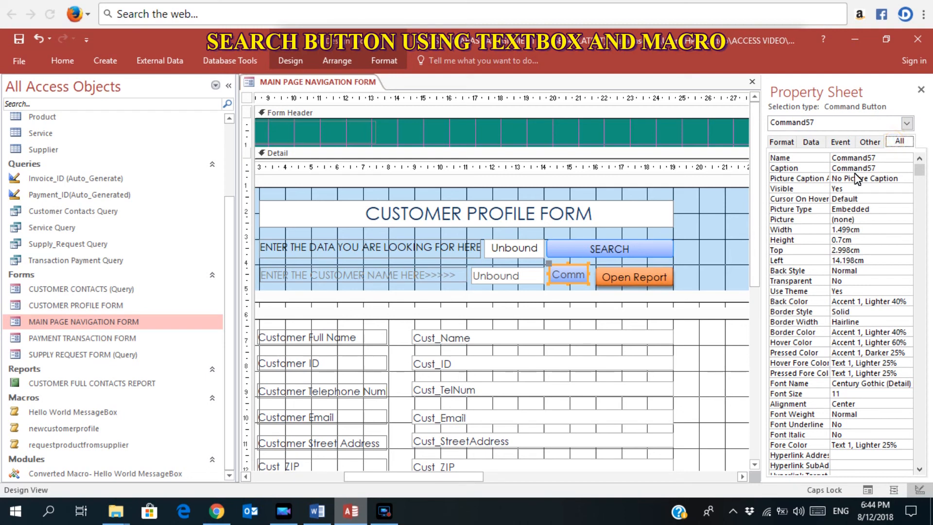
# Set the button's caption to FIND and show its Event properties.
pyautogui.moveTo(885, 169); pyautogui.dragTo(858, 168)
pyautogui.hotkey('shift', 'Home')
pyautogui.press('BackSpace')
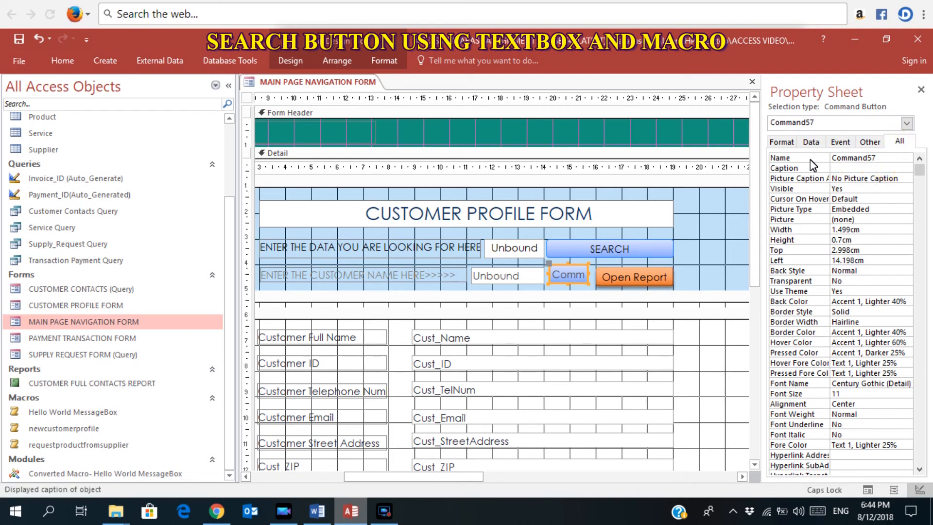
pyautogui.write('FIND')
pyautogui.click(577, 271)
pyautogui.click(609, 261)
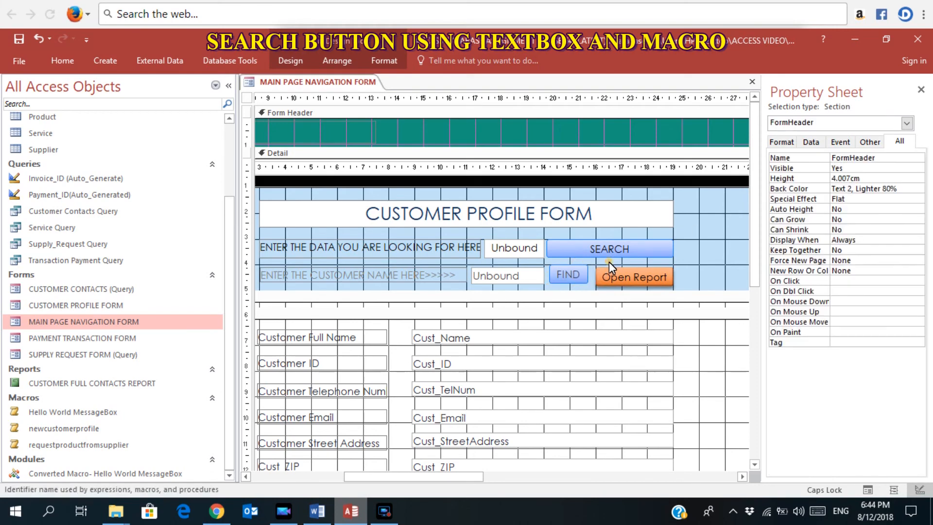
pyautogui.click(570, 270)
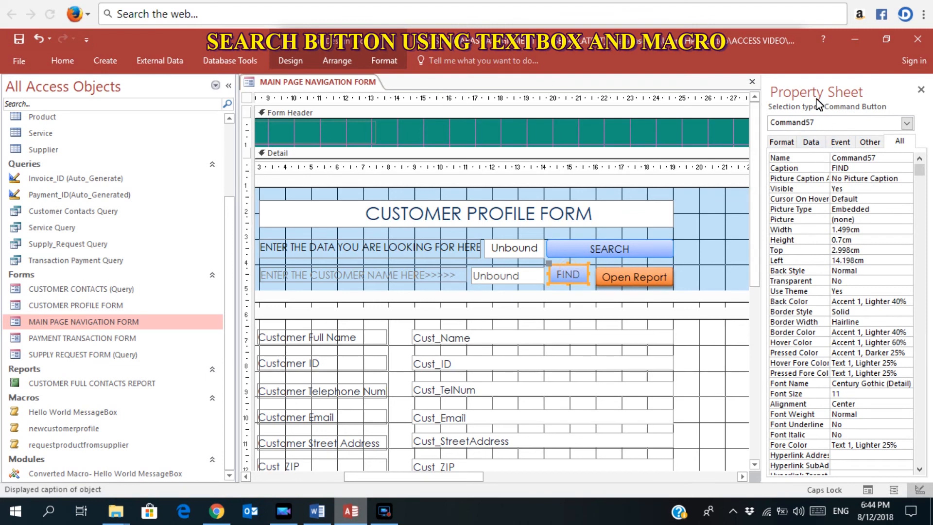
pyautogui.click(840, 142)
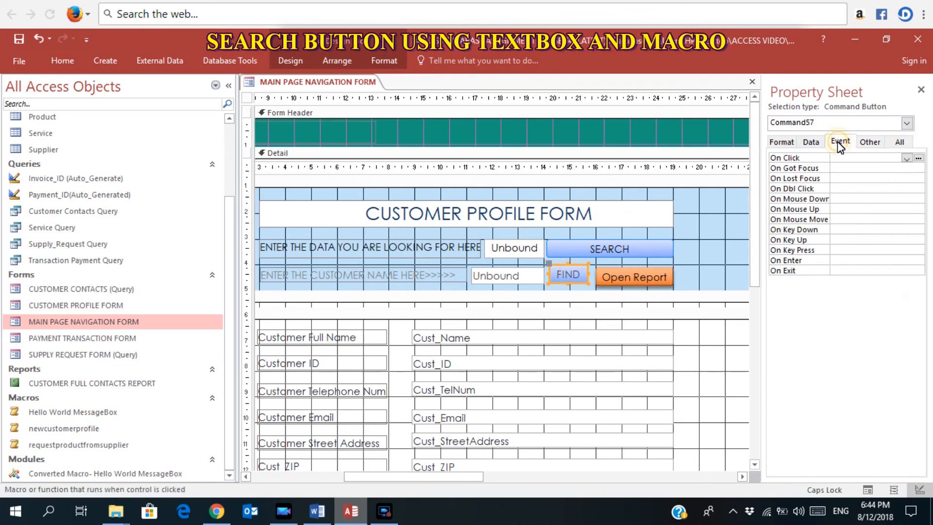
# Build an On Click macro for FIND with a GoToControl action targeting Cust_Name.
pyautogui.click(918, 159)
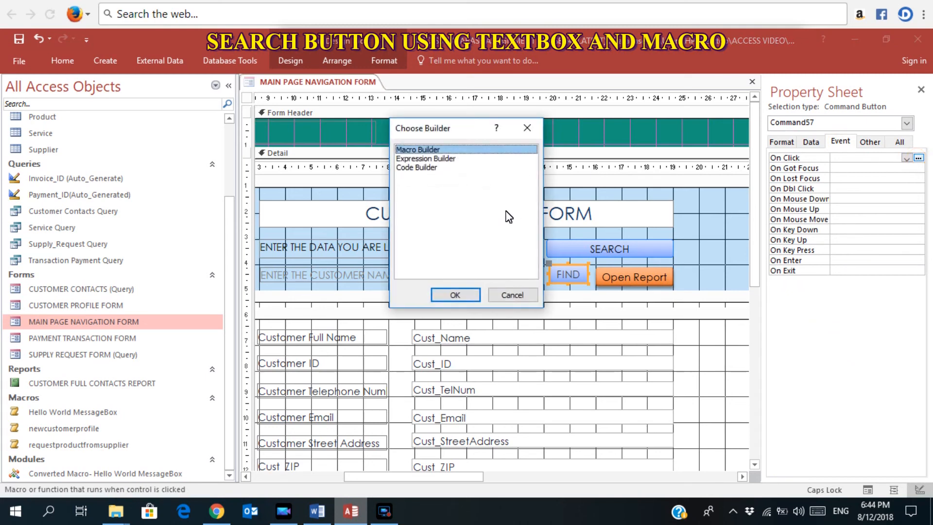
pyautogui.click(456, 295)
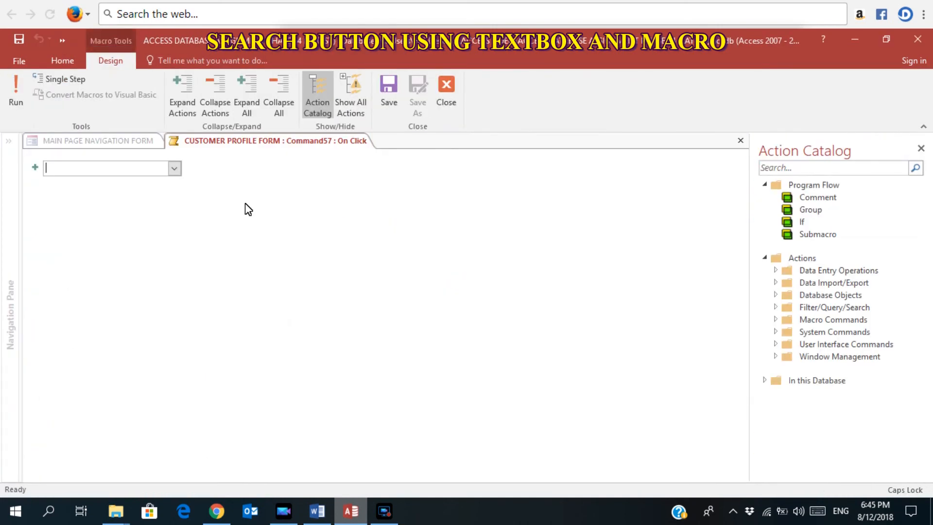
pyautogui.click(175, 170)
pyautogui.click(79, 443)
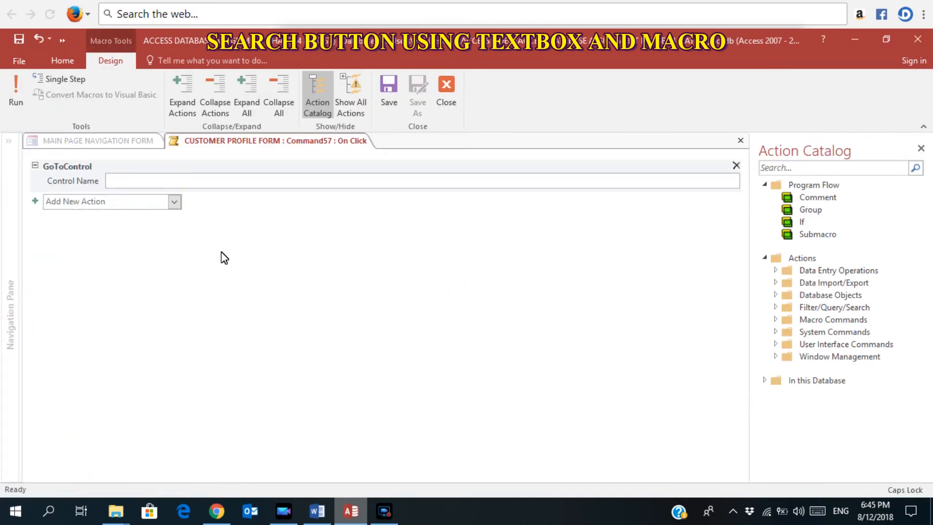
pyautogui.write('Cust_Name')
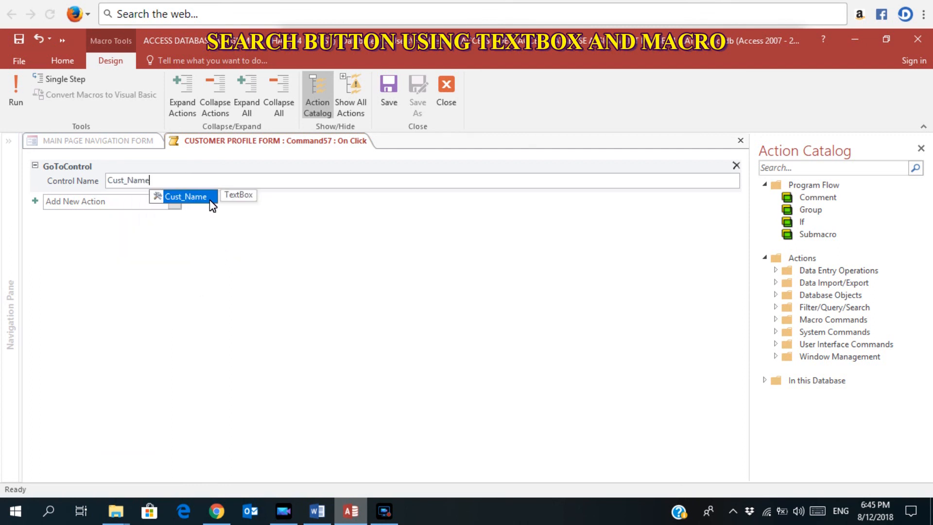
pyautogui.click(210, 199)
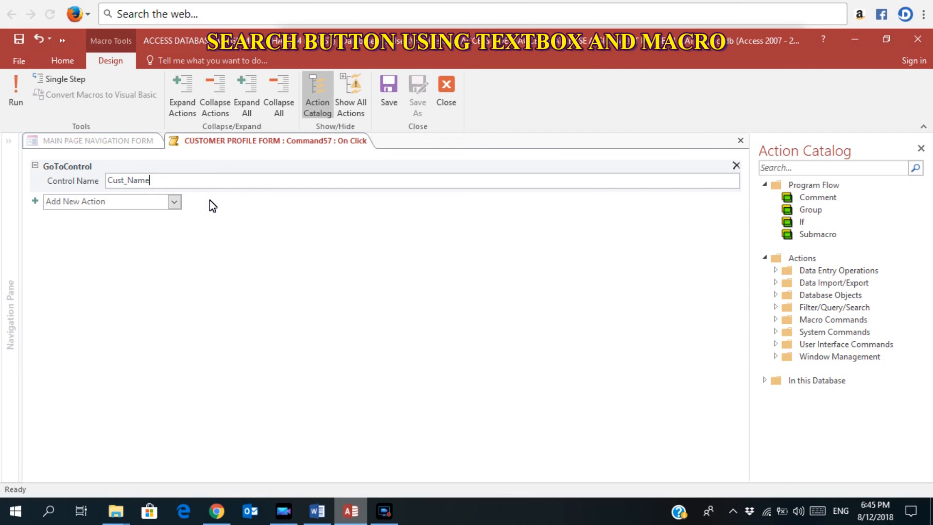
# Add a FindRecord action with Find What =[SEARCH NAME].
pyautogui.click(174, 201)
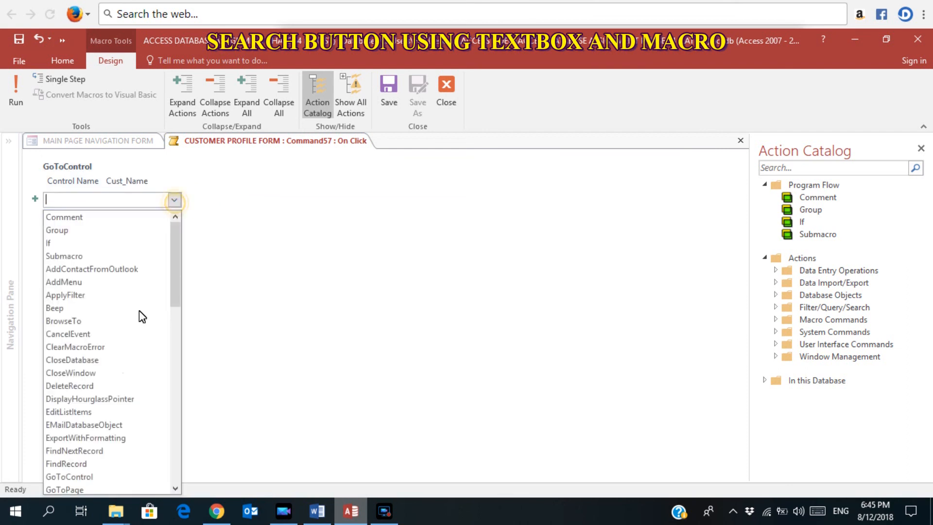
pyautogui.click(83, 459)
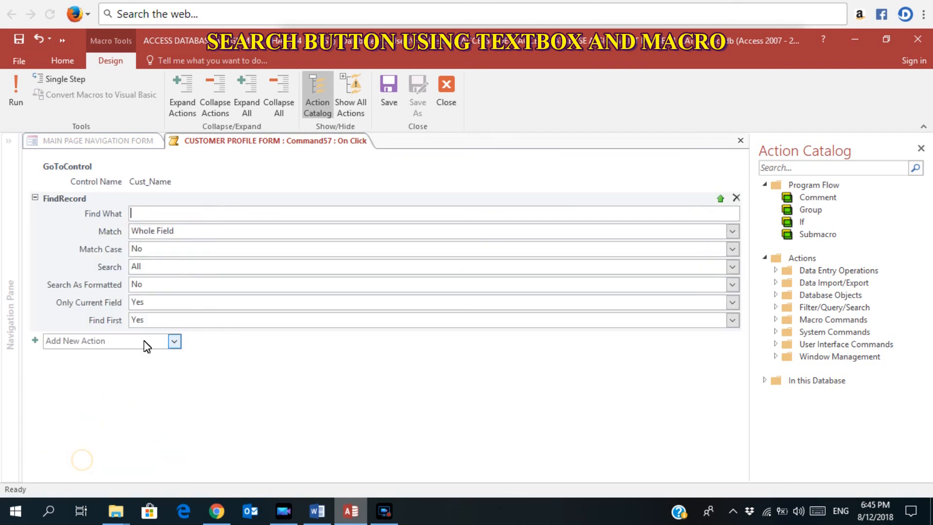
pyautogui.write('=[')
pyautogui.press('capslock')
pyautogui.write('SEARC')
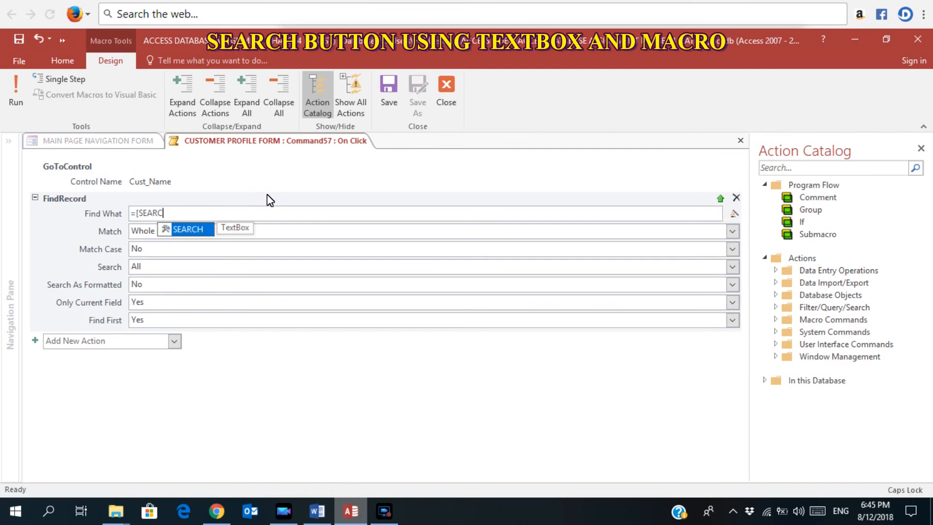
pyautogui.write('H NAME')
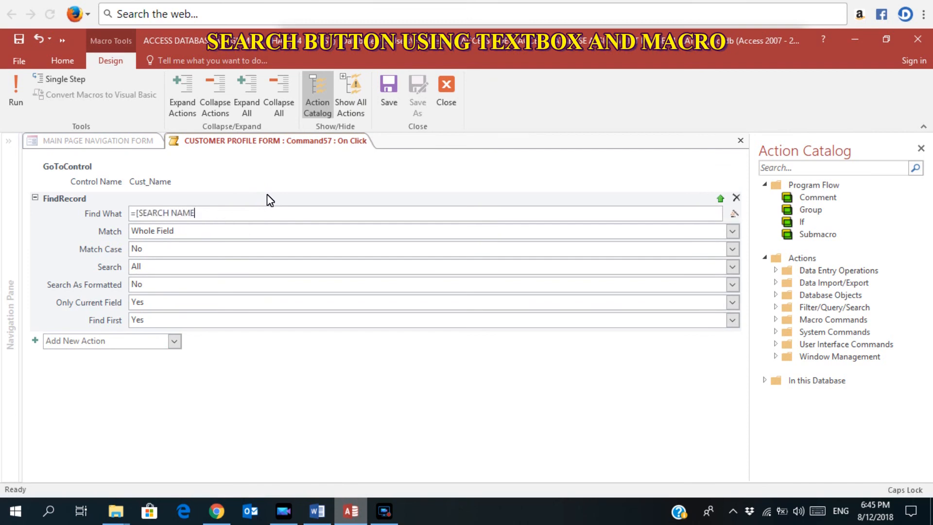
pyautogui.write(']')
# Set Search to Down and Find First to No, then save and close the macro.
pyautogui.click(733, 268)
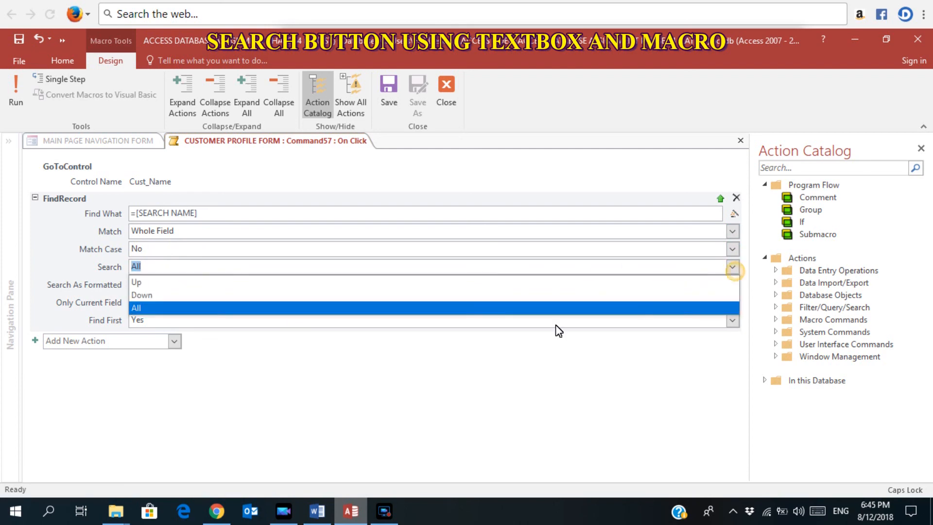
pyautogui.click(476, 296)
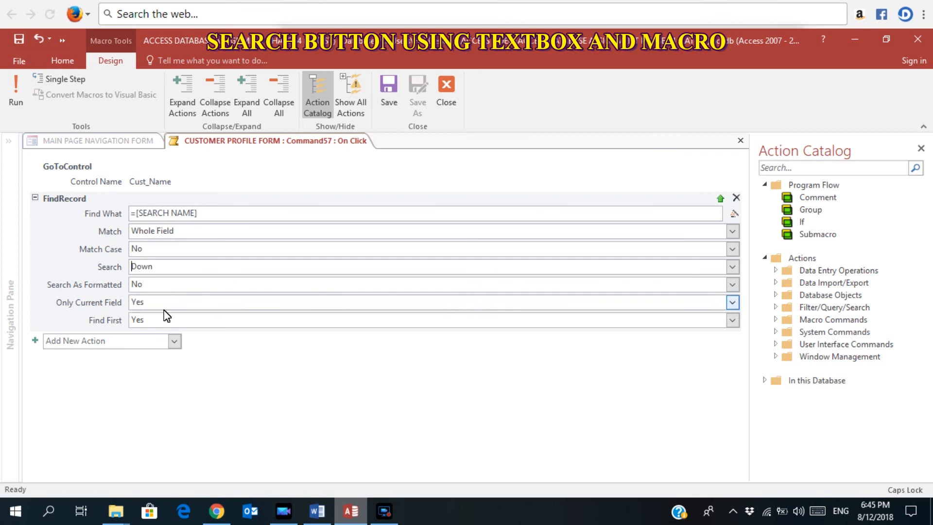
pyautogui.click(732, 321)
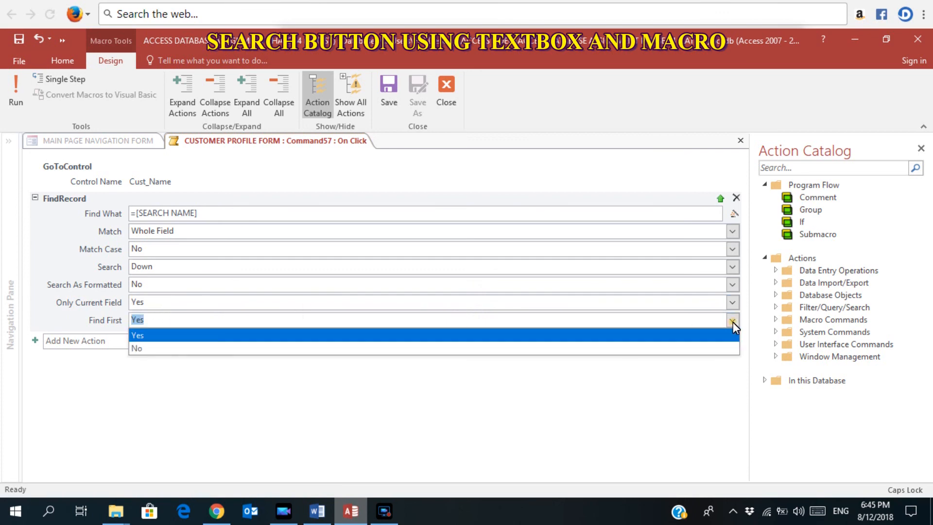
pyautogui.click(614, 351)
pyautogui.click(380, 106)
pyautogui.click(451, 113)
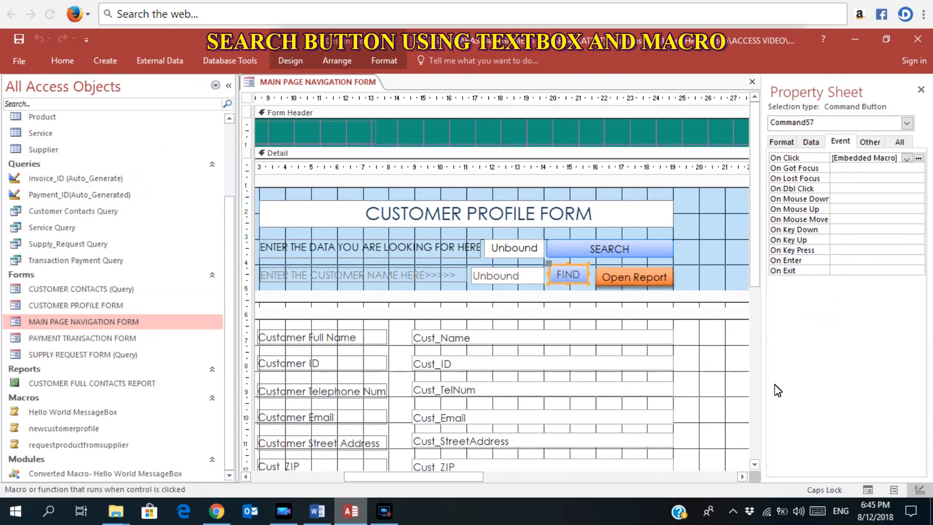
# In Form View, FIND a customer's full name to reach Customer ID 5, then clear the search box.
pyautogui.click(868, 490)
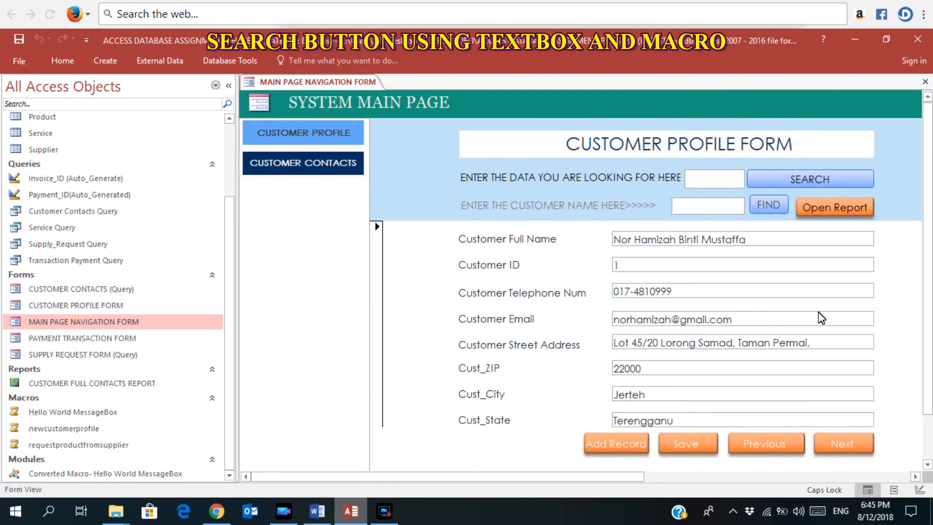
pyautogui.click(708, 207)
pyautogui.press('capslock')
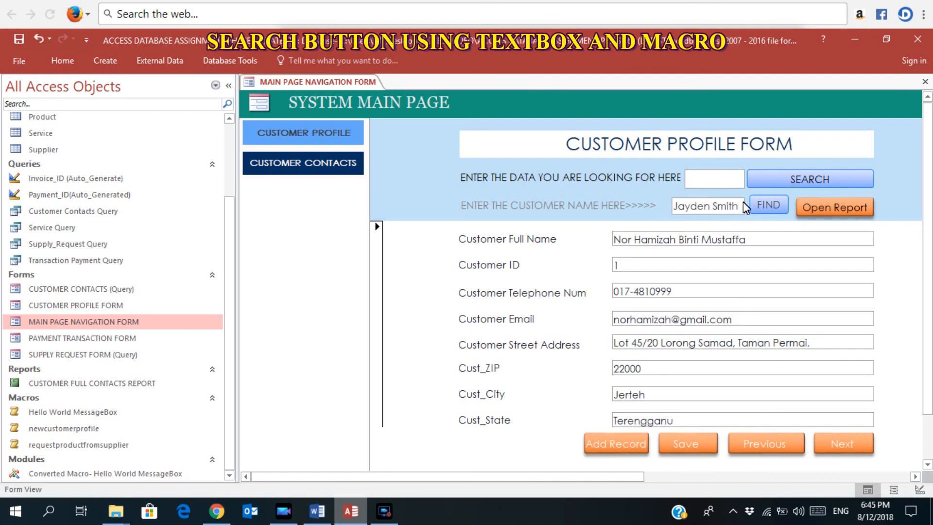
pyautogui.click(754, 204)
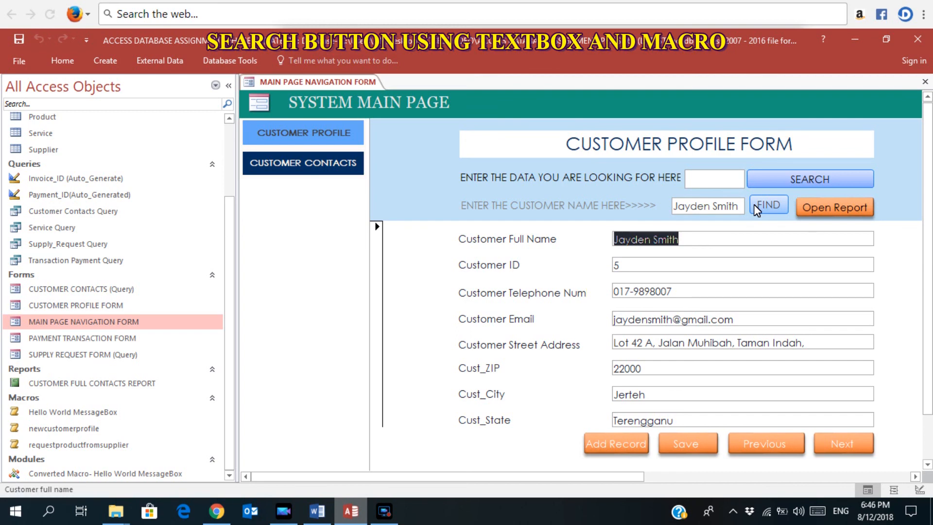
pyautogui.moveTo(675, 207); pyautogui.dragTo(750, 210)
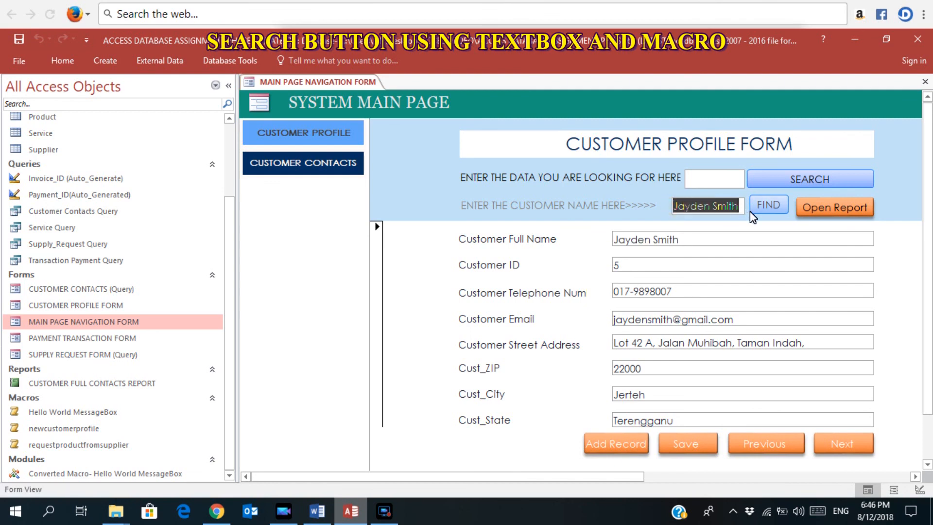
pyautogui.press('BackSpace')
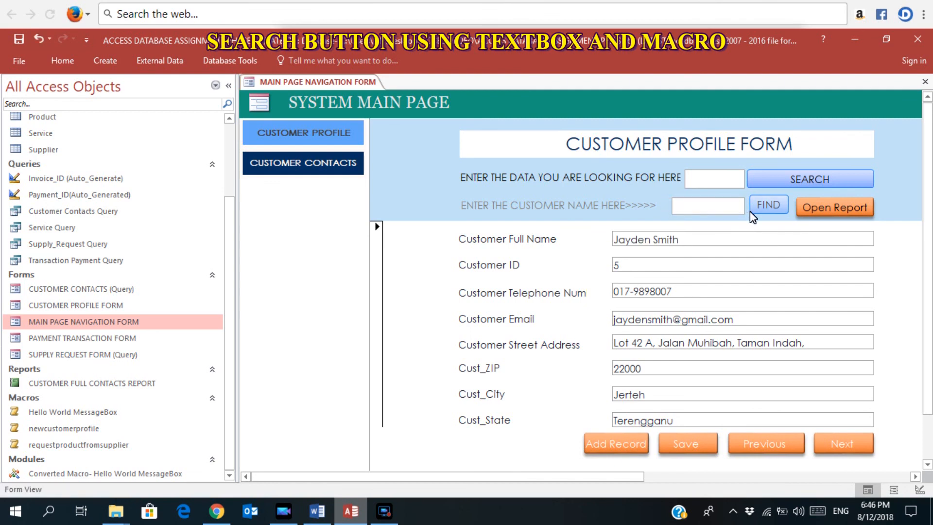